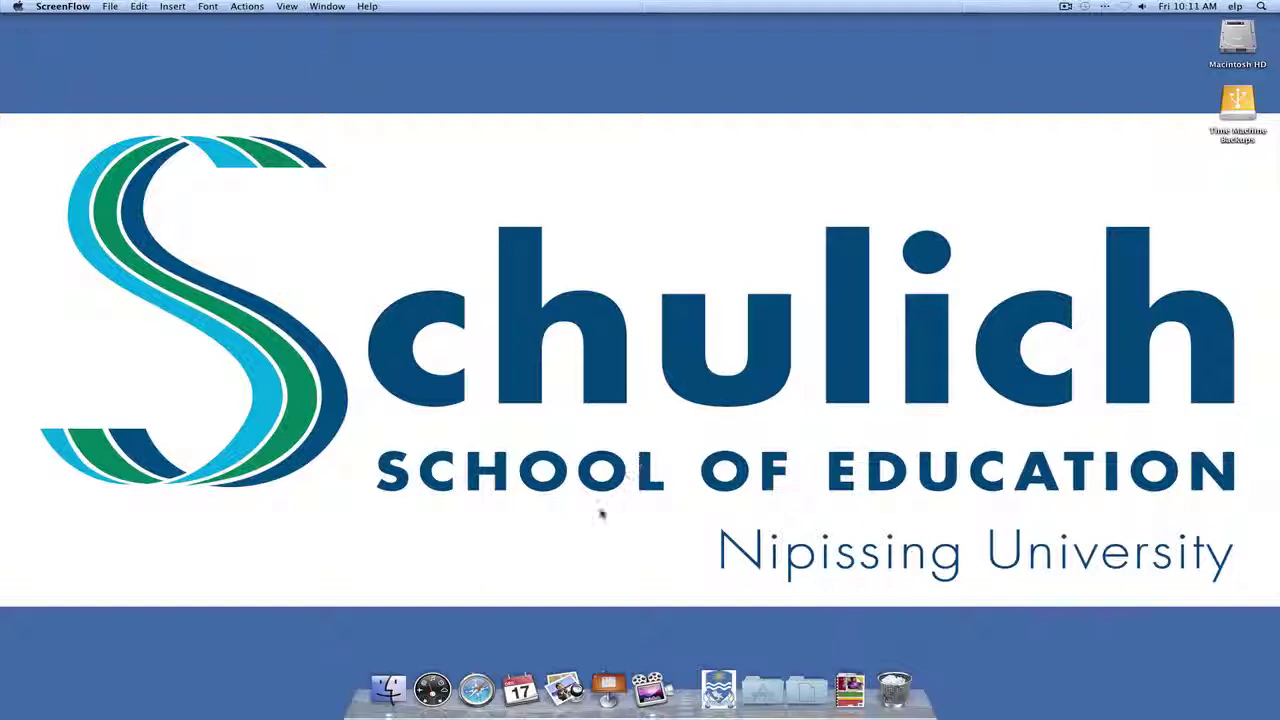
Step: Open Safari and load The Weather Network site at weather.ca
{"action": "left_click", "coordinate": [476, 688]}
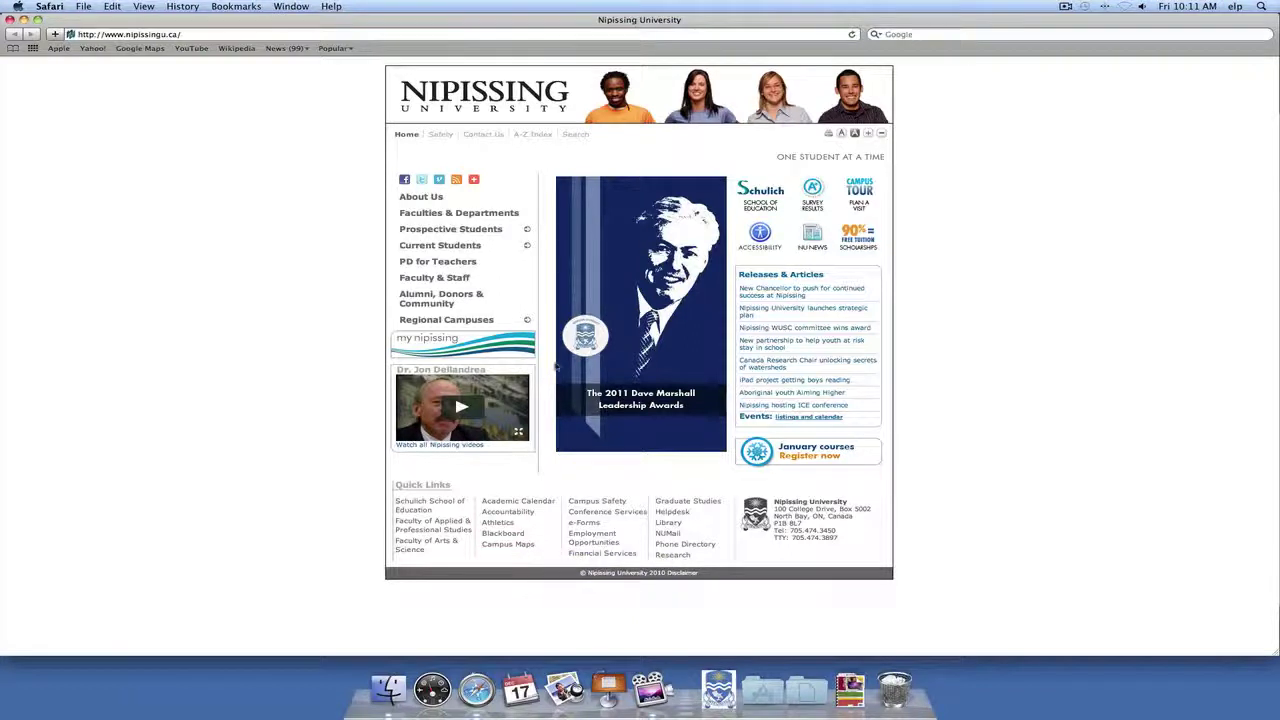
{"action": "left_click", "coordinate": [449, 38]}
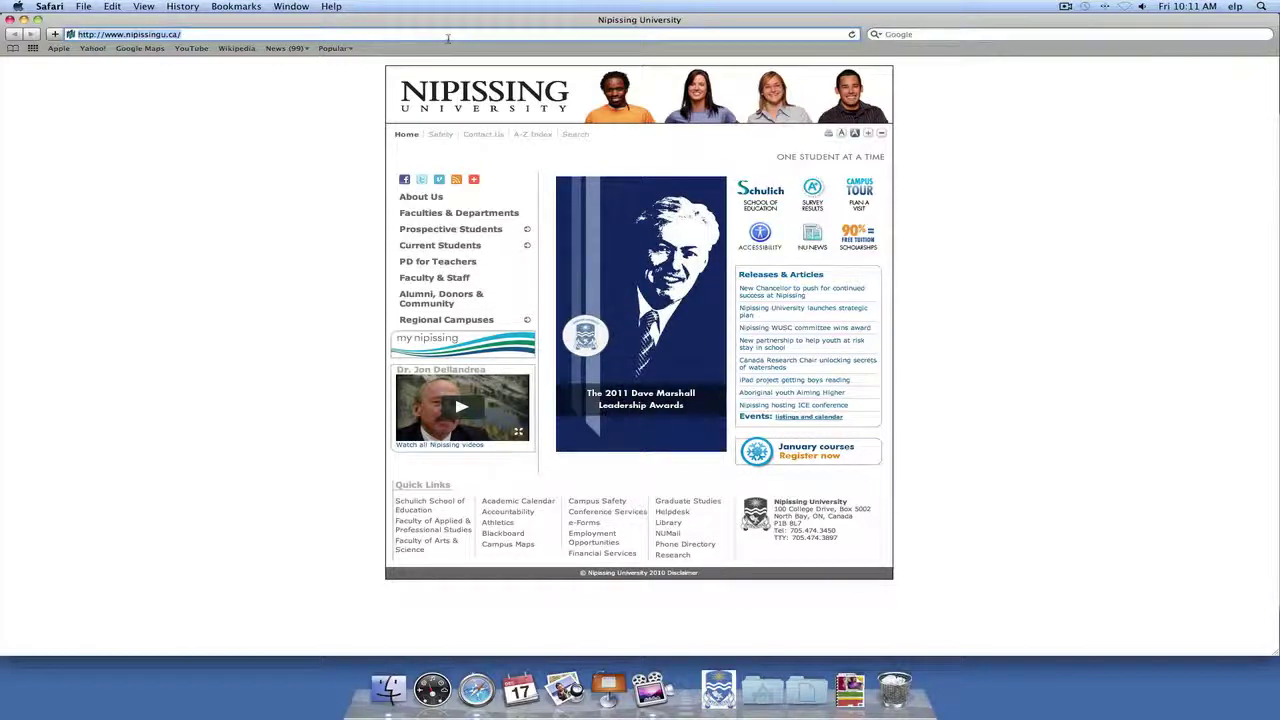
{"action": "type", "text": "theweather"}
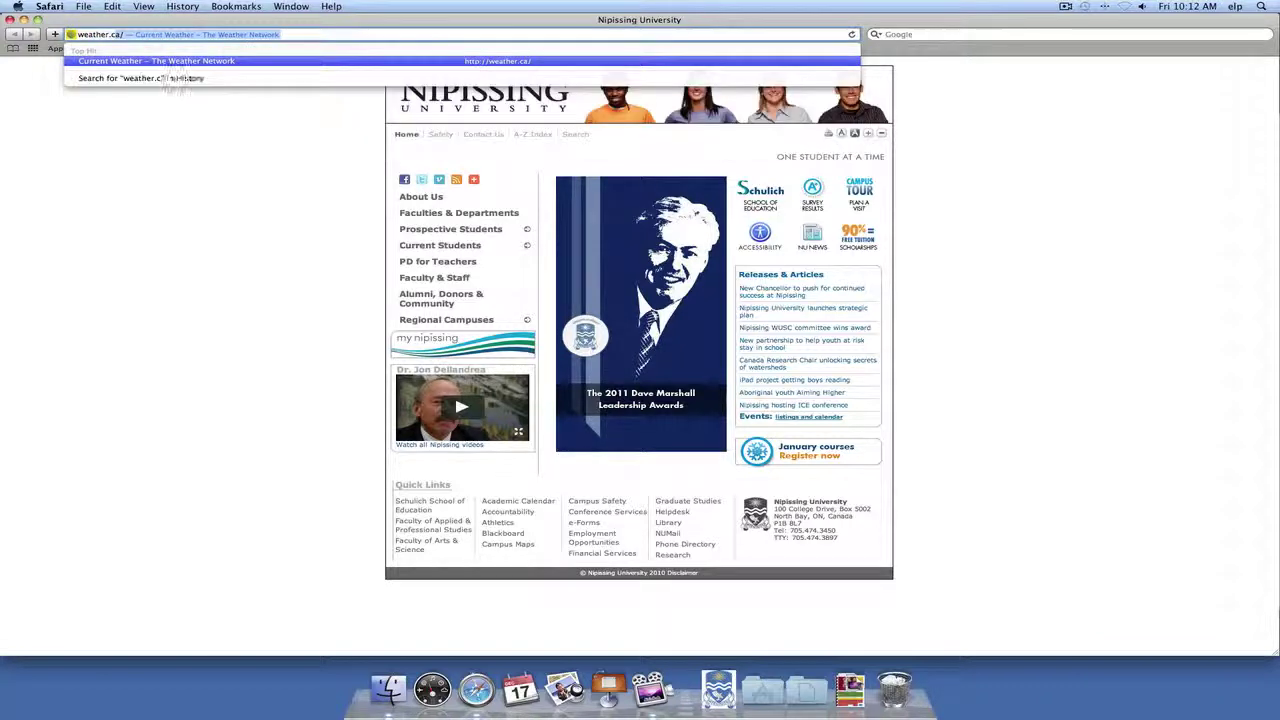
{"action": "key", "text": "Return"}
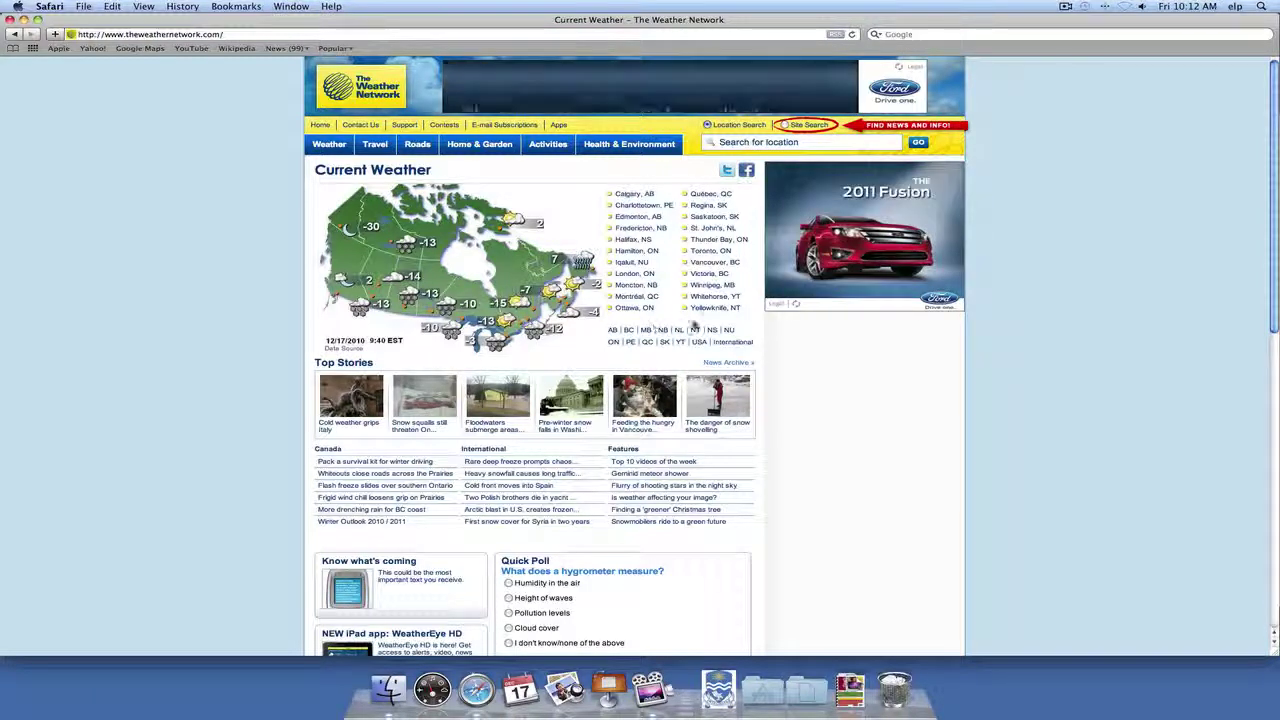
Step: Open the Brantford, Ontario forecast page and review its current conditions, short-term forecast and Long Term Forecast section
{"action": "left_click", "coordinate": [745, 142]}
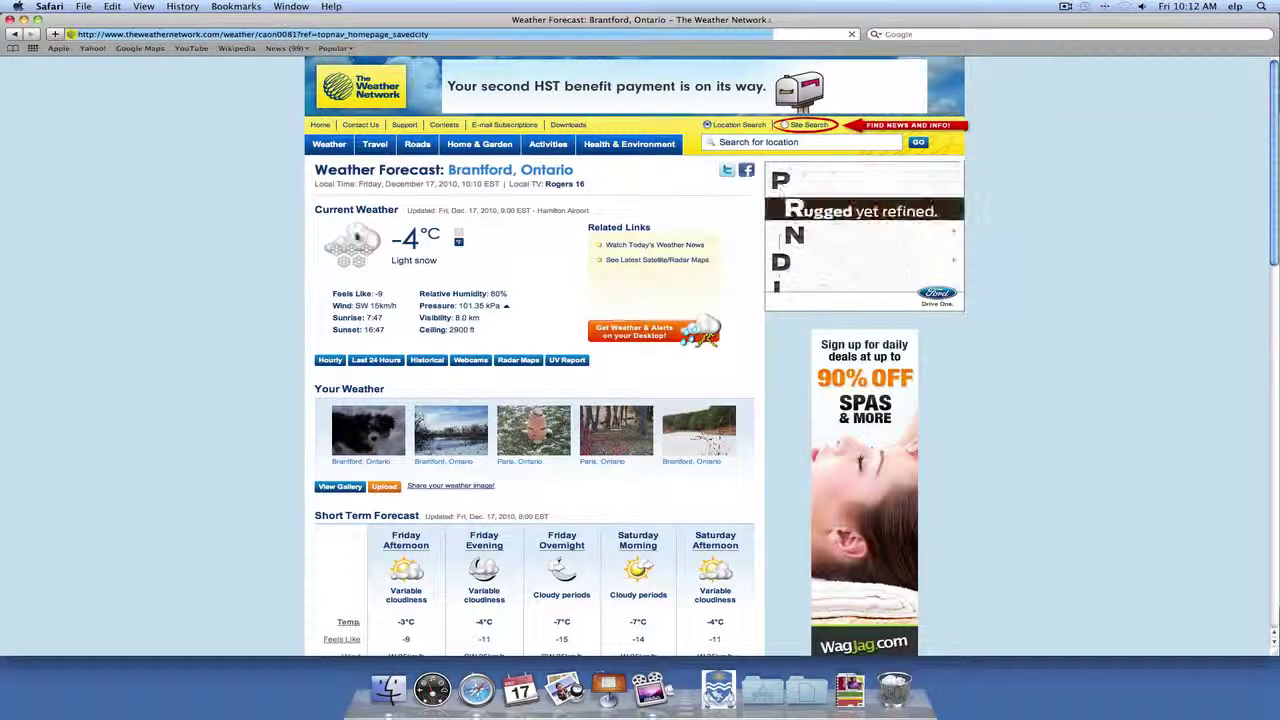
{"action": "scroll", "coordinate": [230, 229], "scroll_direction": "down", "scroll_amount": 4}
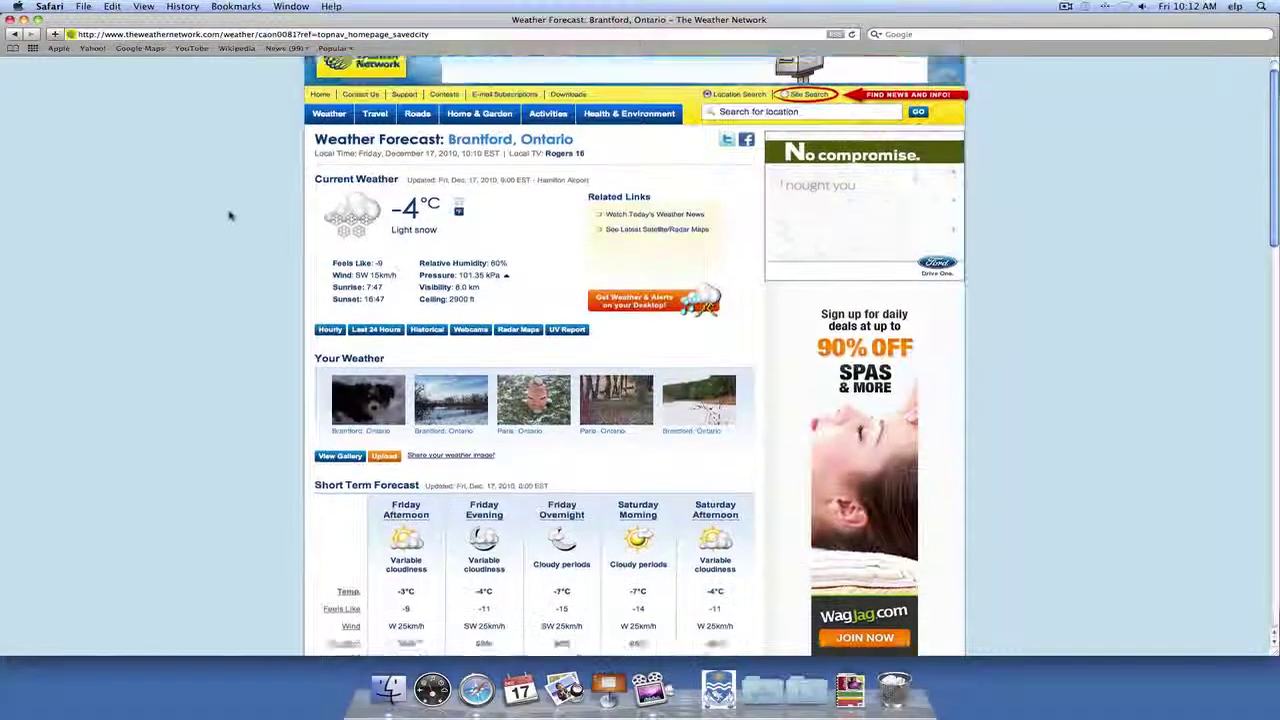
{"action": "scroll", "coordinate": [229, 215], "scroll_direction": "up", "scroll_amount": 4}
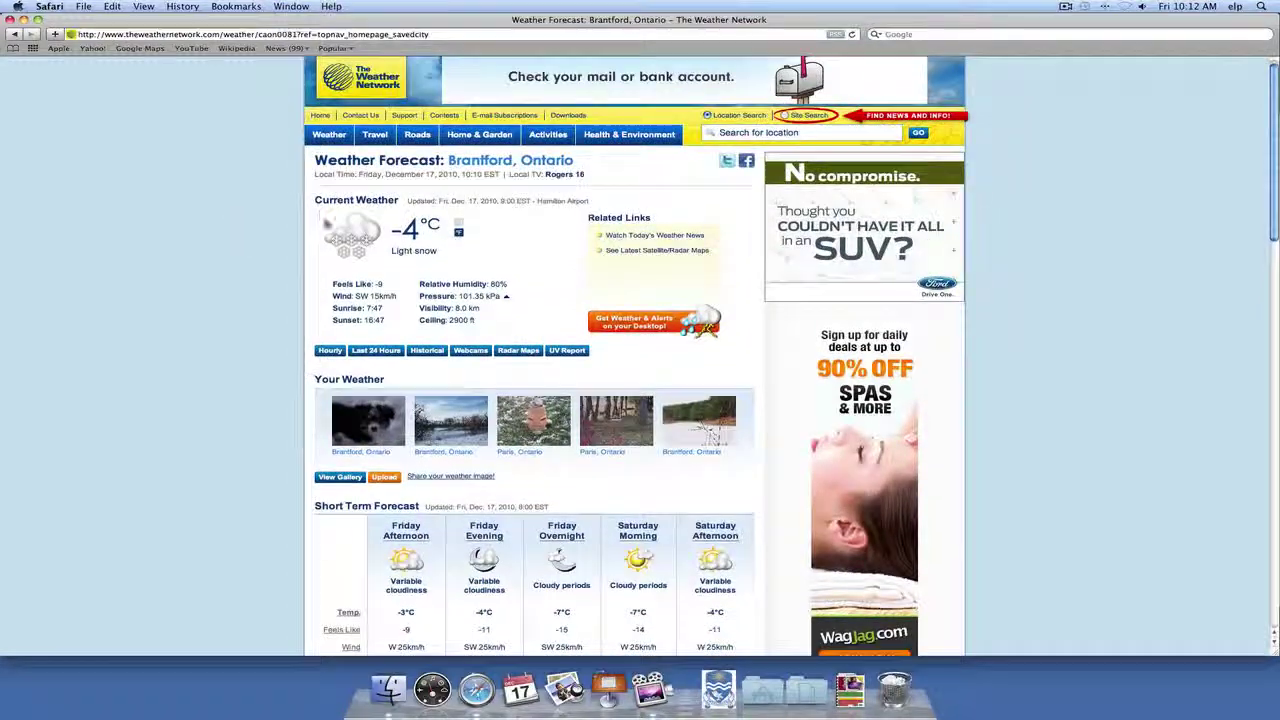
{"action": "scroll", "coordinate": [437, 317], "scroll_direction": "down", "scroll_amount": 4}
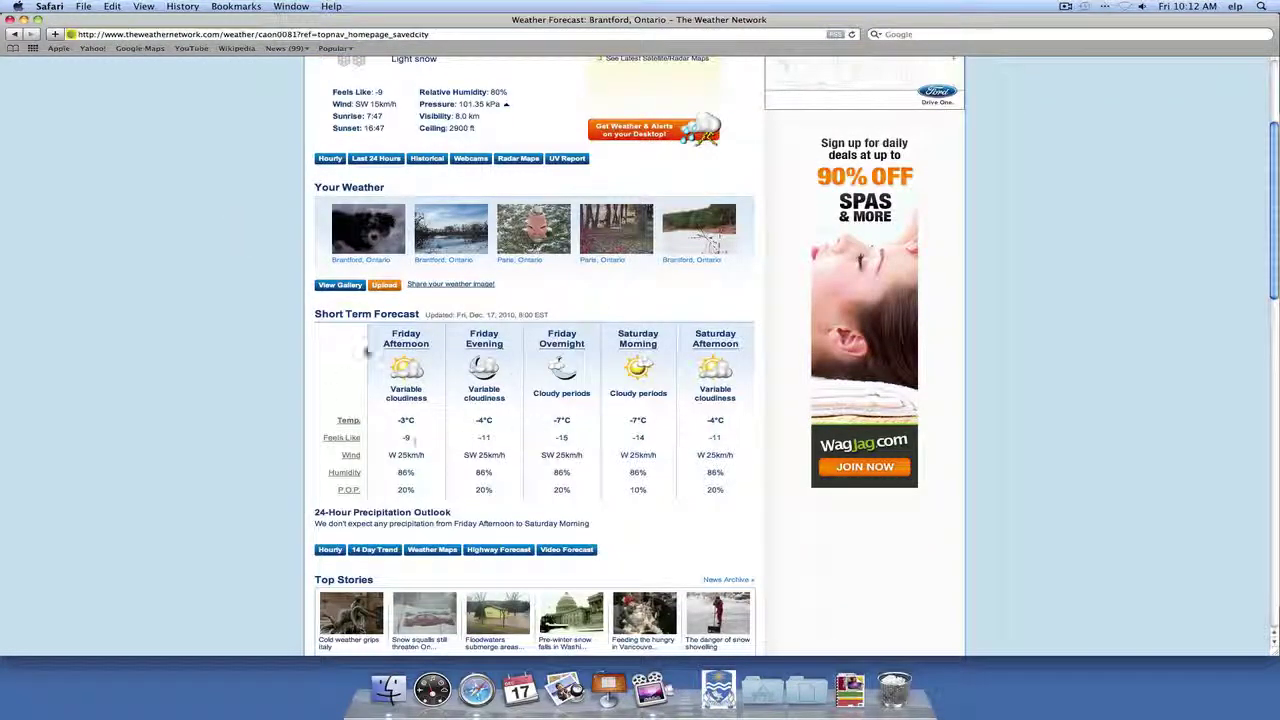
{"action": "scroll", "coordinate": [288, 342], "scroll_direction": "down", "scroll_amount": 2}
{"action": "scroll", "coordinate": [288, 342], "scroll_direction": "down", "scroll_amount": 7}
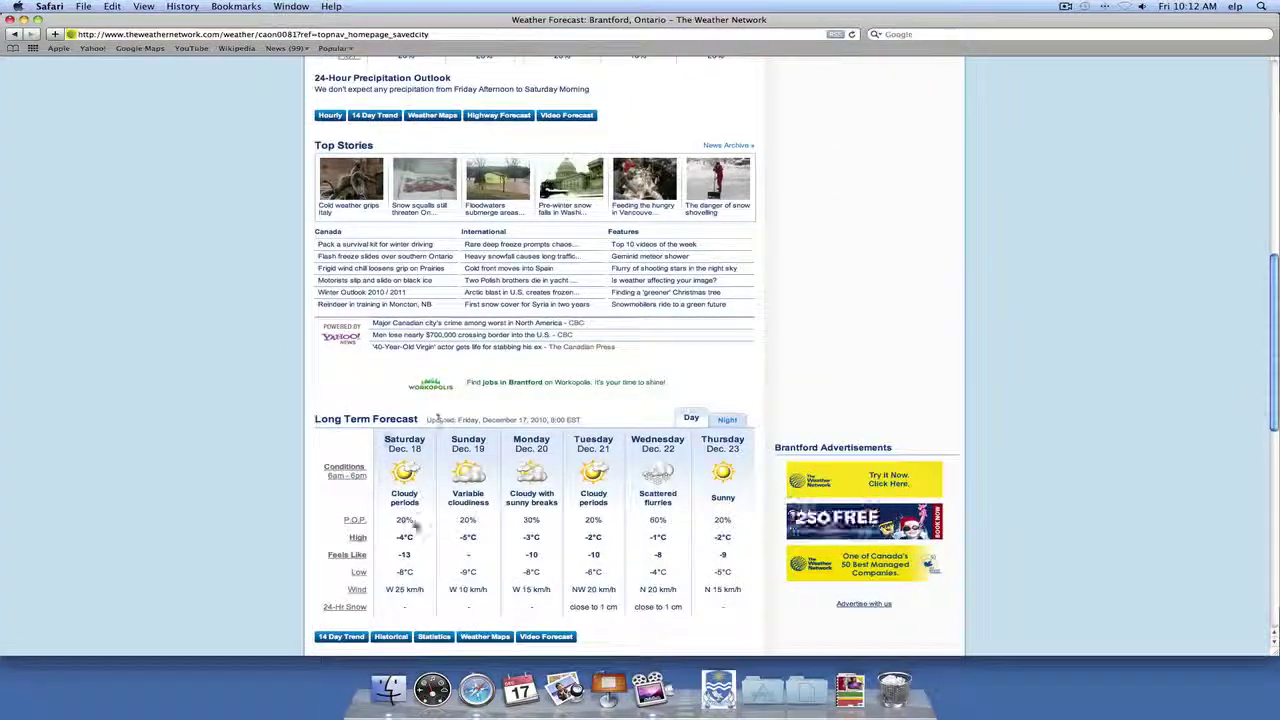
{"action": "scroll", "coordinate": [285, 420], "scroll_direction": "down", "scroll_amount": 1}
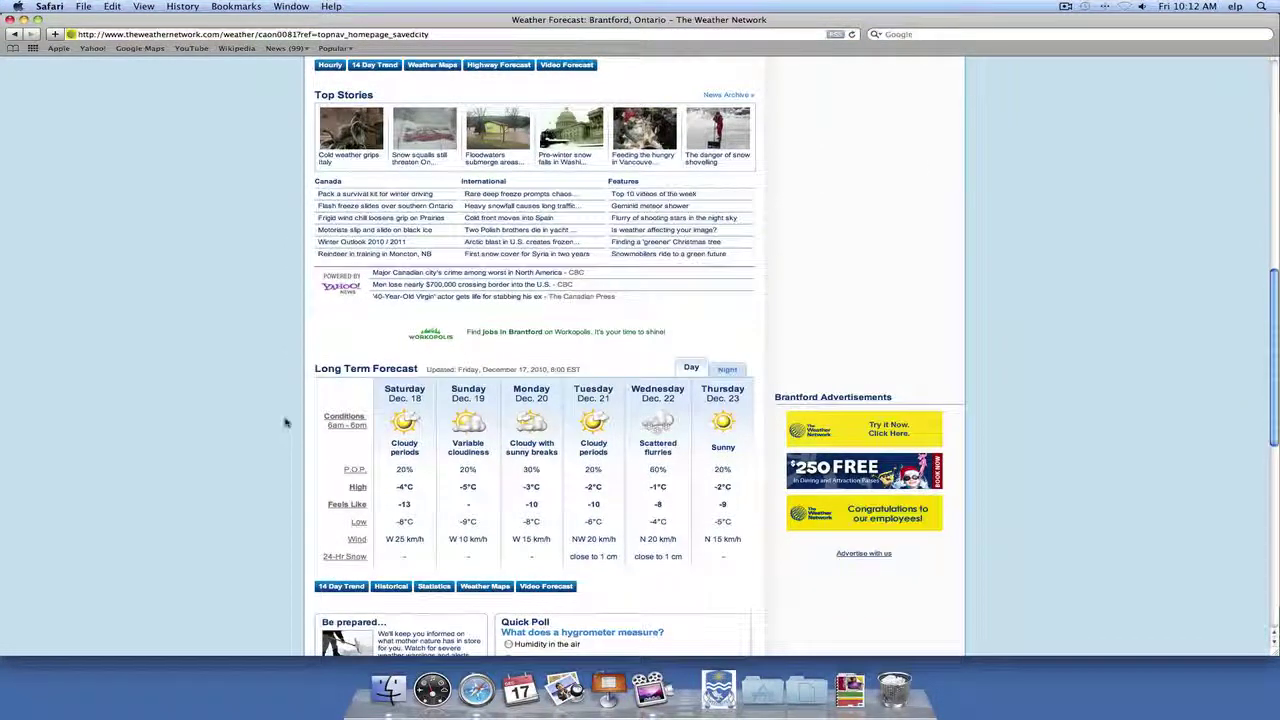
{"action": "scroll", "coordinate": [280, 415], "scroll_direction": "up", "scroll_amount": 2}
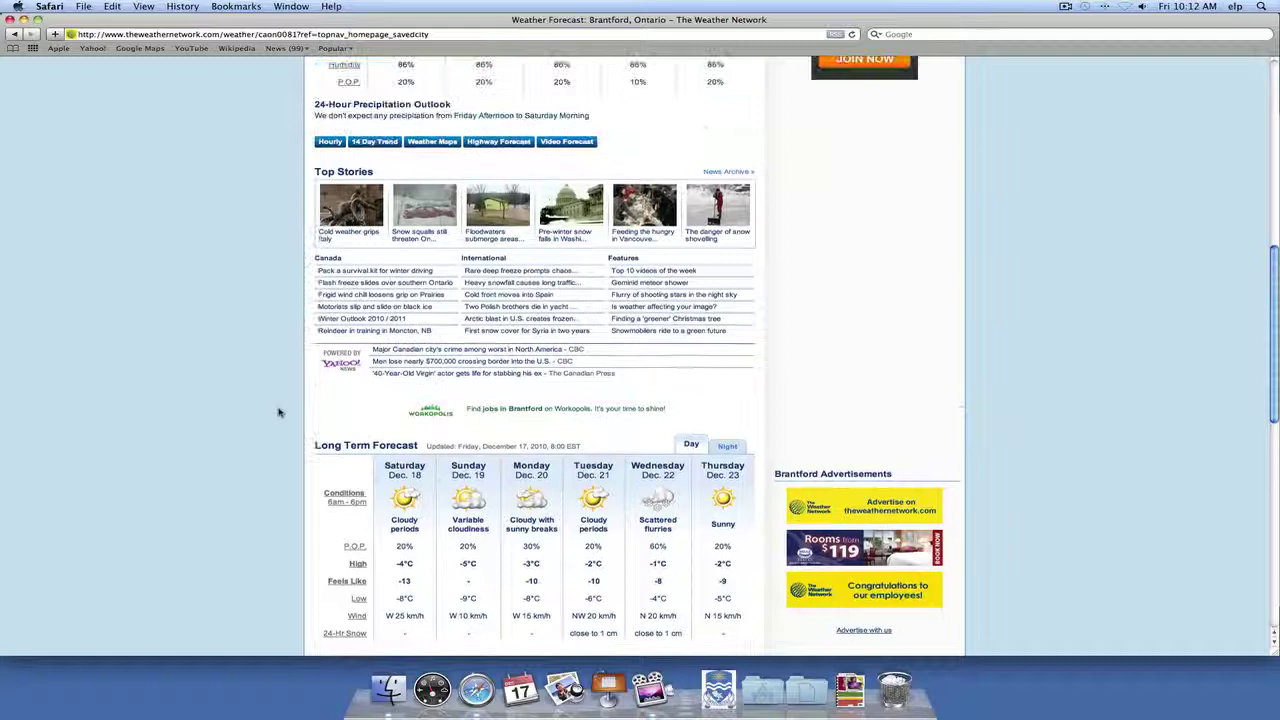
{"action": "scroll", "coordinate": [280, 412], "scroll_direction": "down", "scroll_amount": 4}
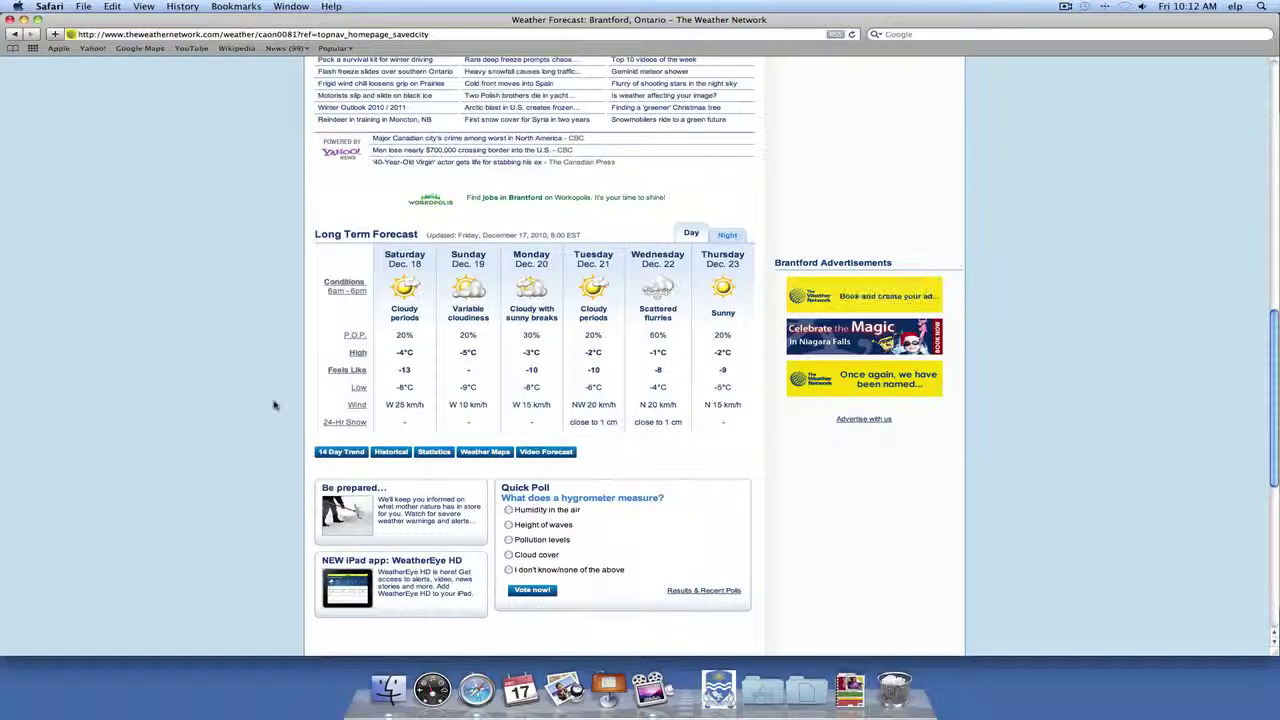
{"action": "scroll", "coordinate": [278, 408], "scroll_direction": "up", "scroll_amount": 1}
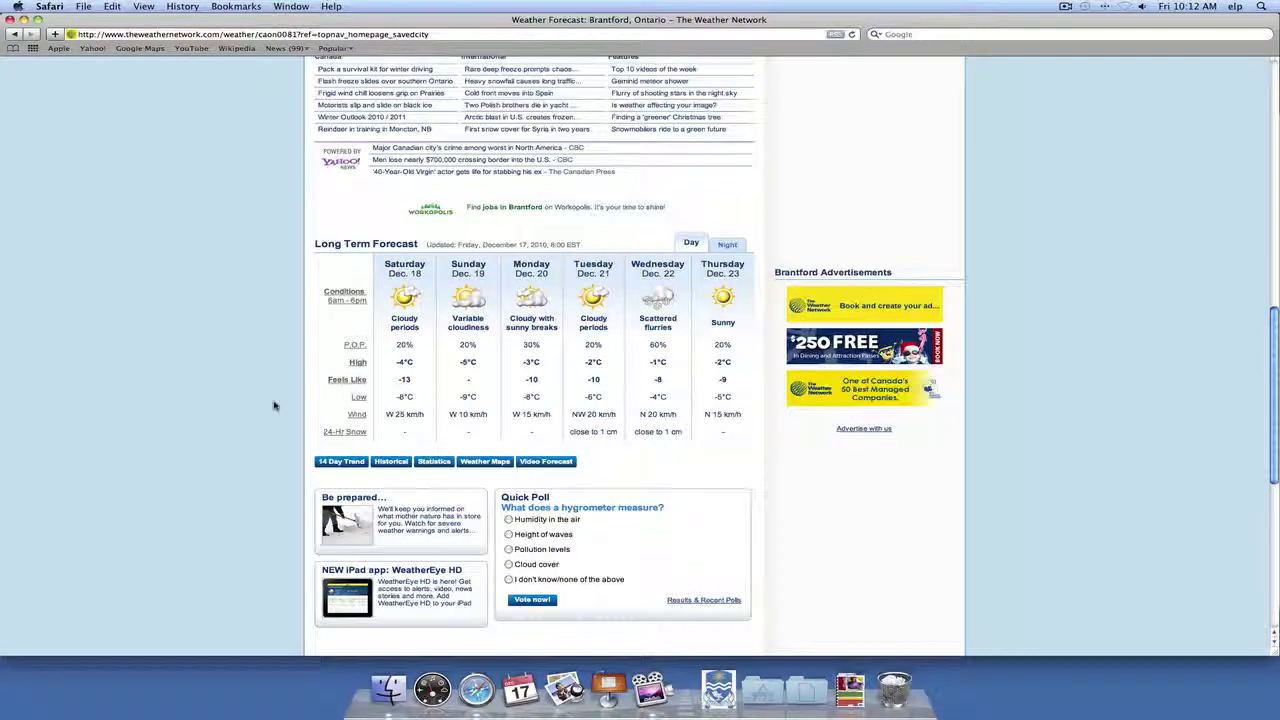
{"action": "scroll", "coordinate": [275, 405], "scroll_direction": "up", "scroll_amount": 1}
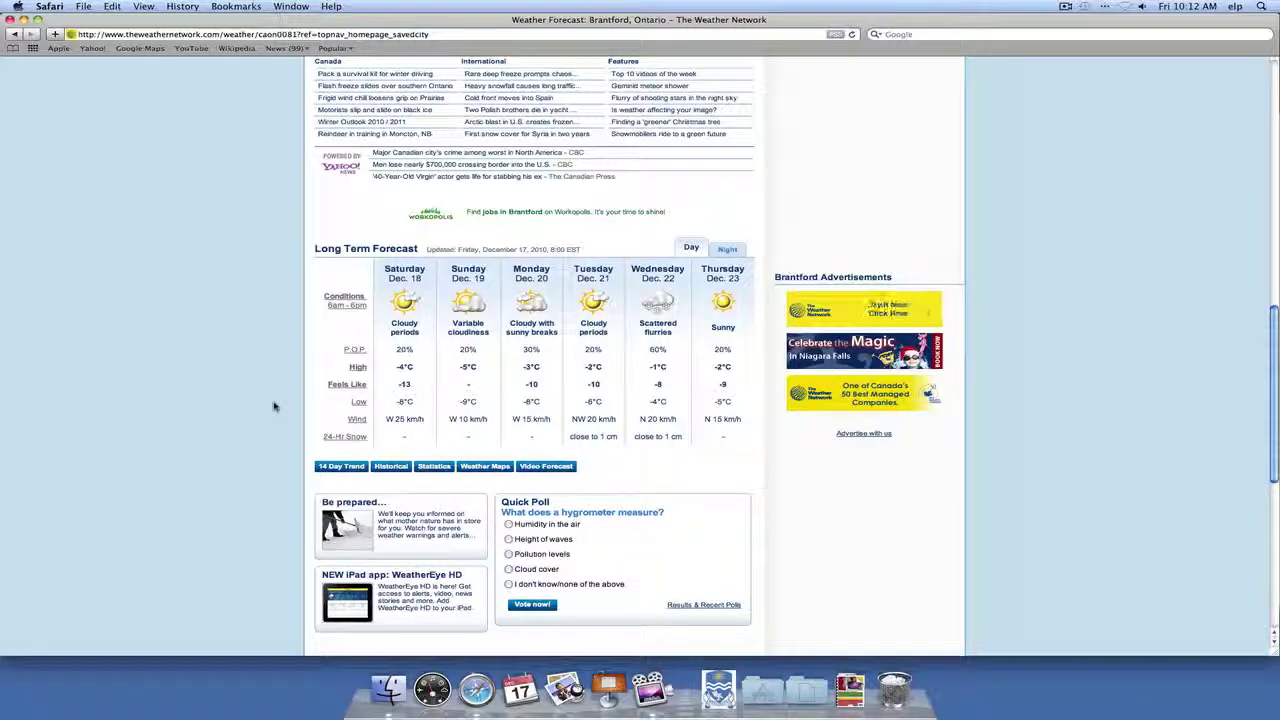
{"action": "scroll", "coordinate": [275, 405], "scroll_direction": "up", "scroll_amount": 1}
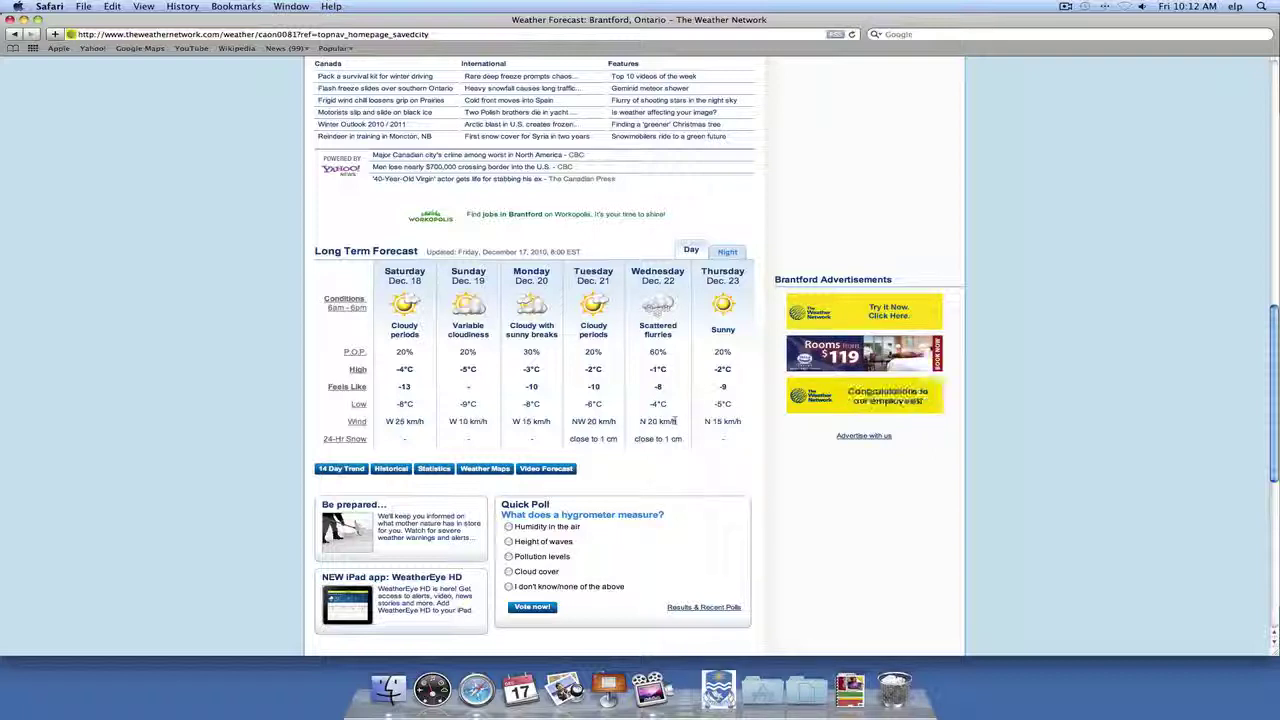
Step: Clip the Long Term Forecast section to the Dashboard, trimming the selection to just the heading and forecast table
{"action": "left_click", "coordinate": [83, 7]}
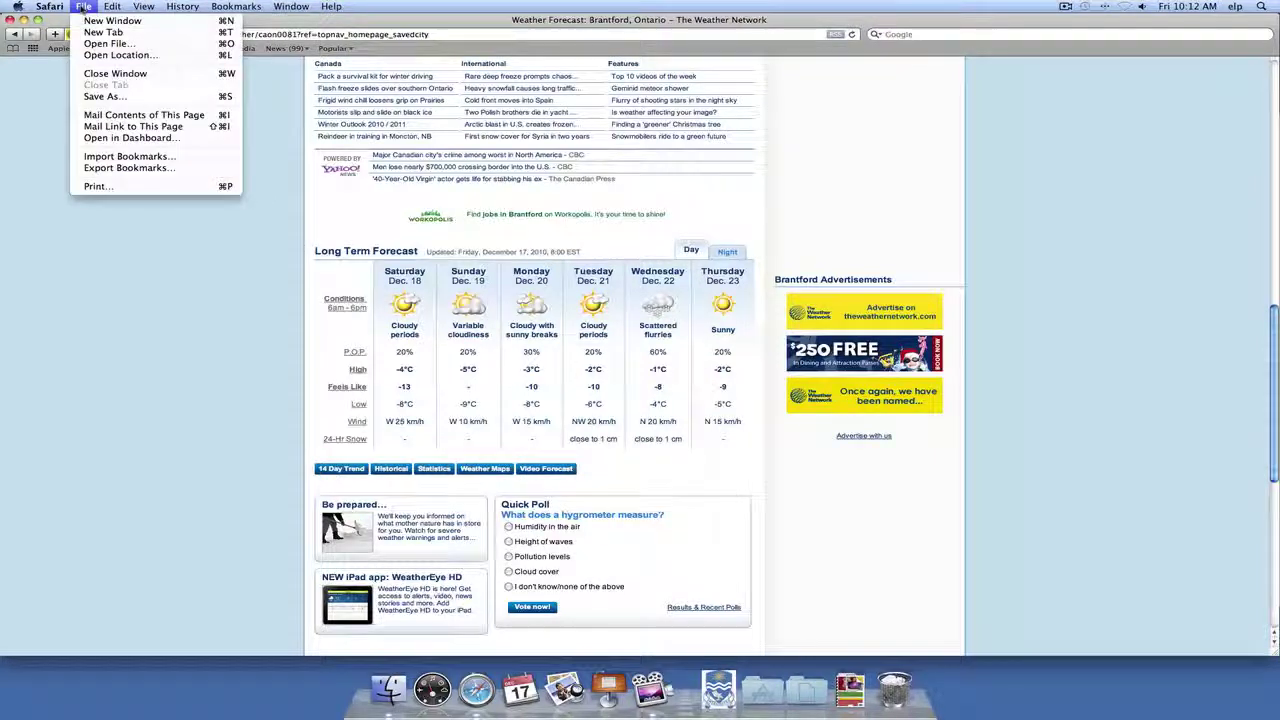
{"action": "left_click", "coordinate": [124, 137]}
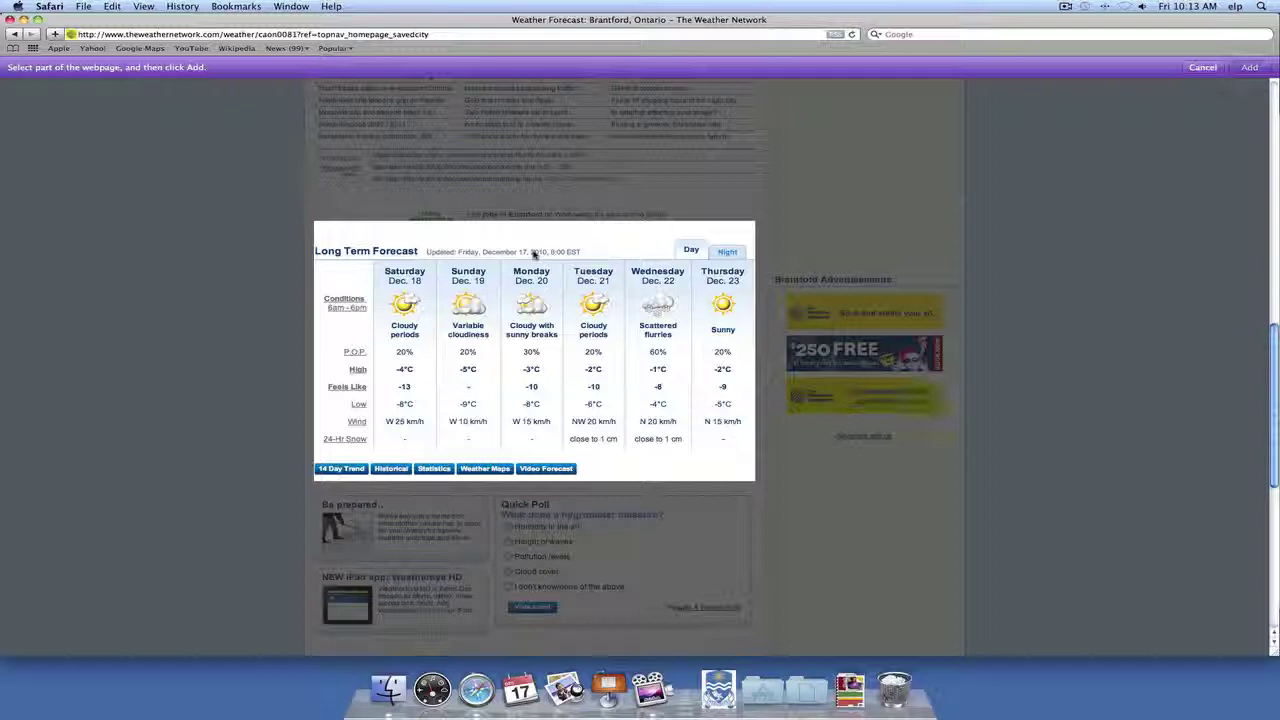
{"action": "left_click", "coordinate": [533, 255]}
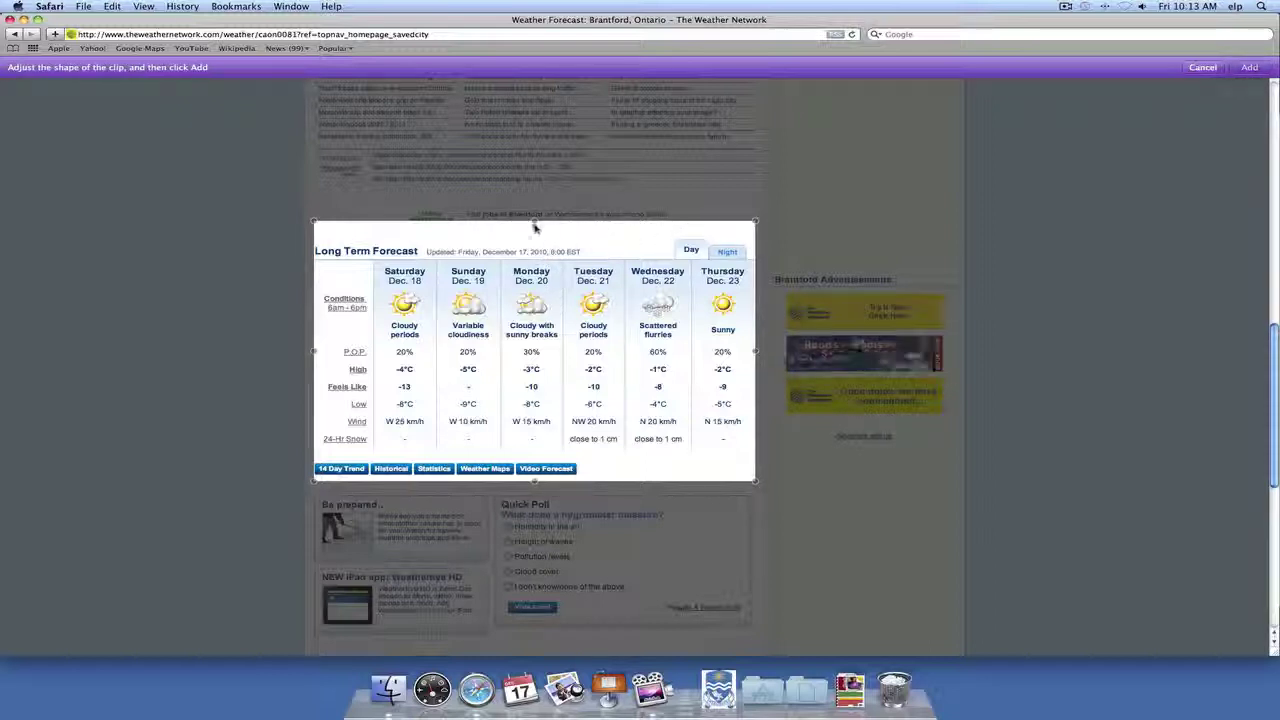
{"action": "left_click_drag", "start_coordinate": [533, 225], "coordinate": [533, 240]}
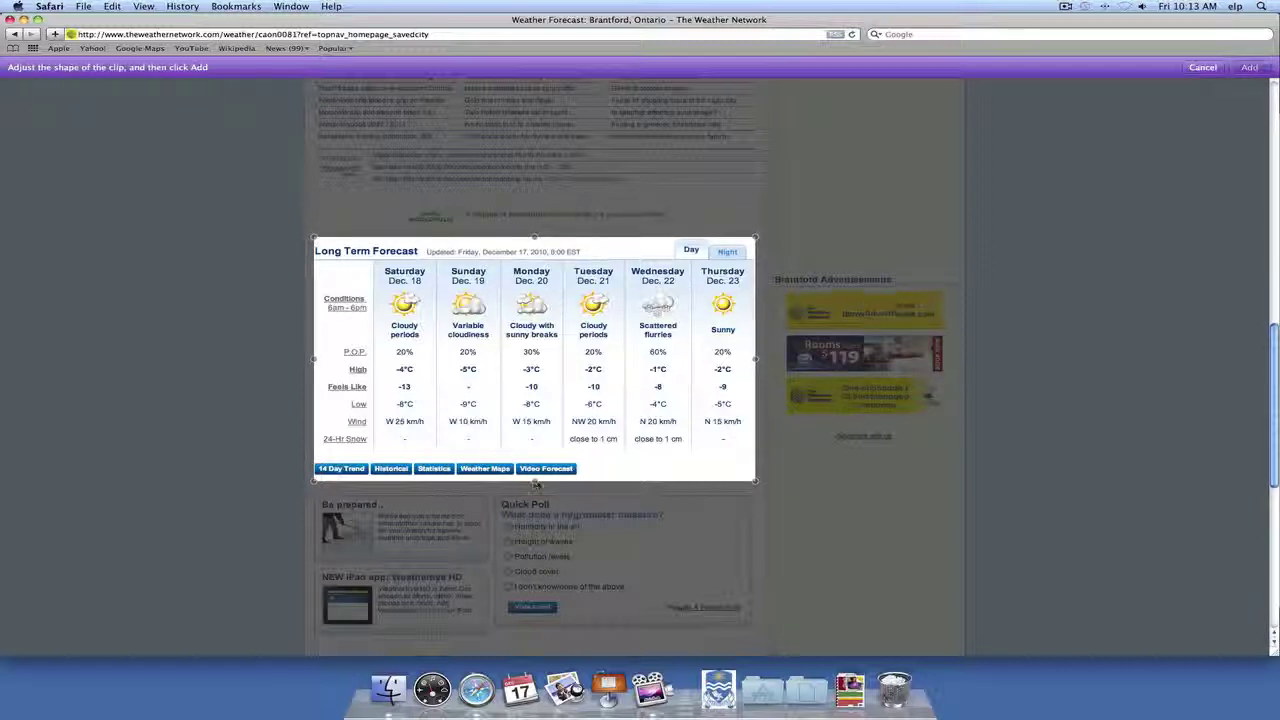
{"action": "left_click_drag", "start_coordinate": [535, 481], "coordinate": [535, 451]}
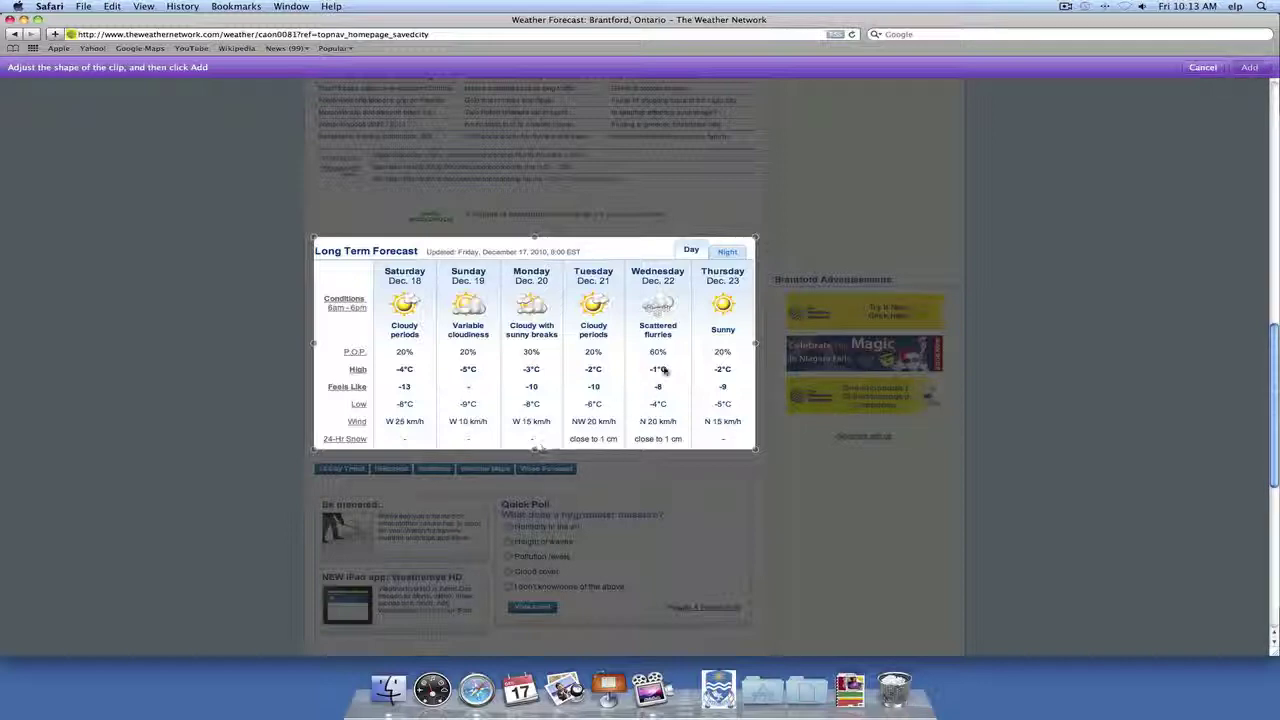
{"action": "left_click", "coordinate": [1250, 67]}
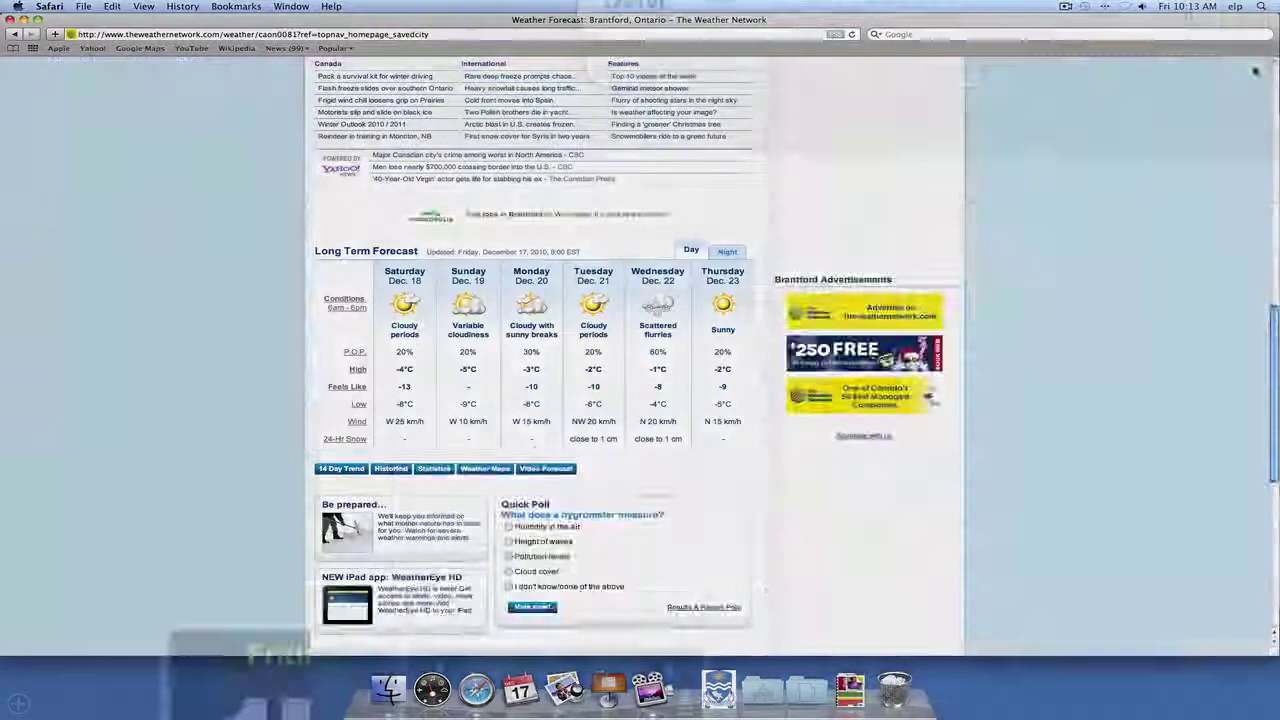
Step: Place the new forecast clip beneath the TEDTalks widget, clear of the calculator and calendar, and leave the Dashboard
{"action": "left_click_drag", "start_coordinate": [880, 313], "coordinate": [714, 269]}
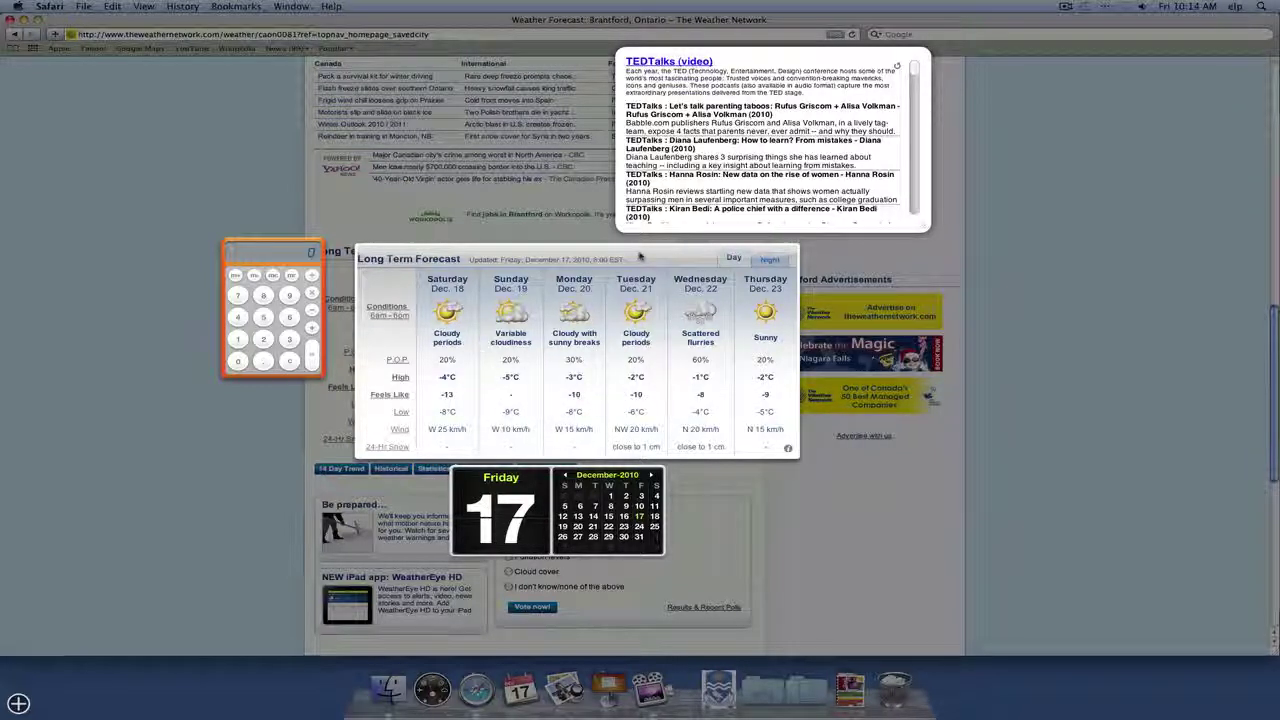
{"action": "left_click_drag", "start_coordinate": [652, 256], "coordinate": [988, 256]}
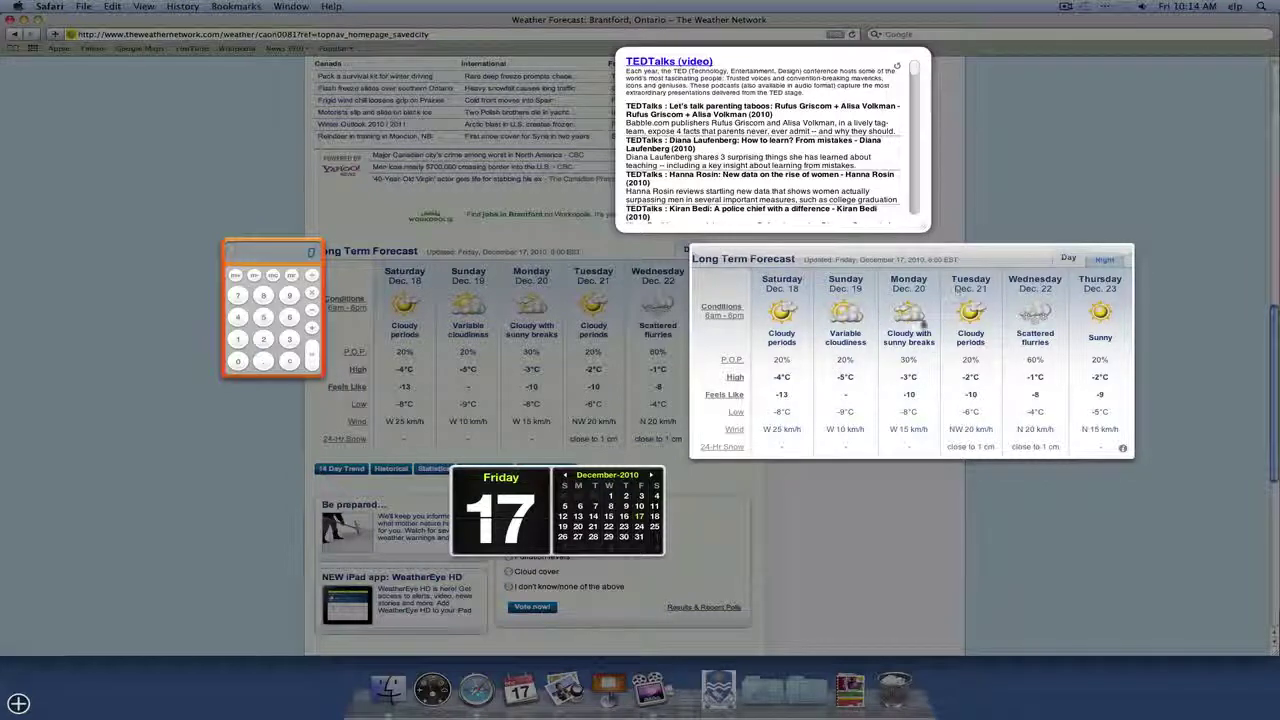
{"action": "left_click", "coordinate": [882, 509]}
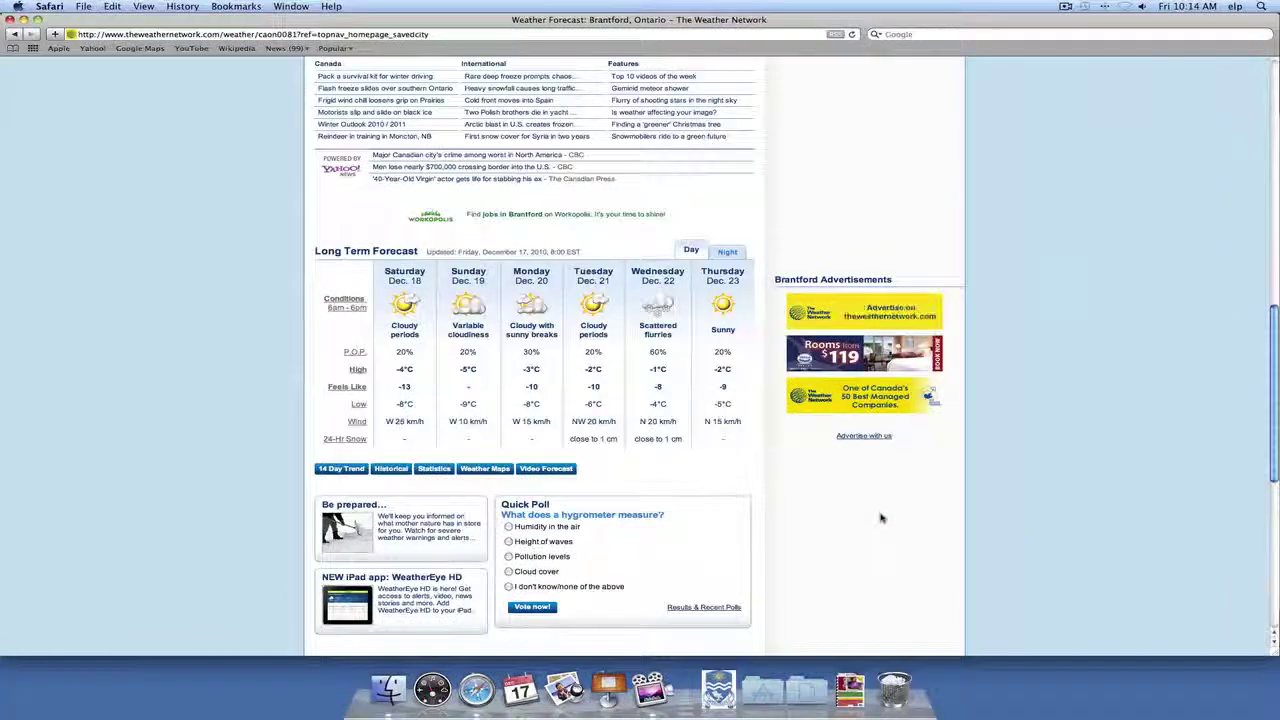
Step: Close the browser window and view the forecast clip among the Dashboard widgets, then dismiss the Dashboard
{"action": "left_click", "coordinate": [12, 19]}
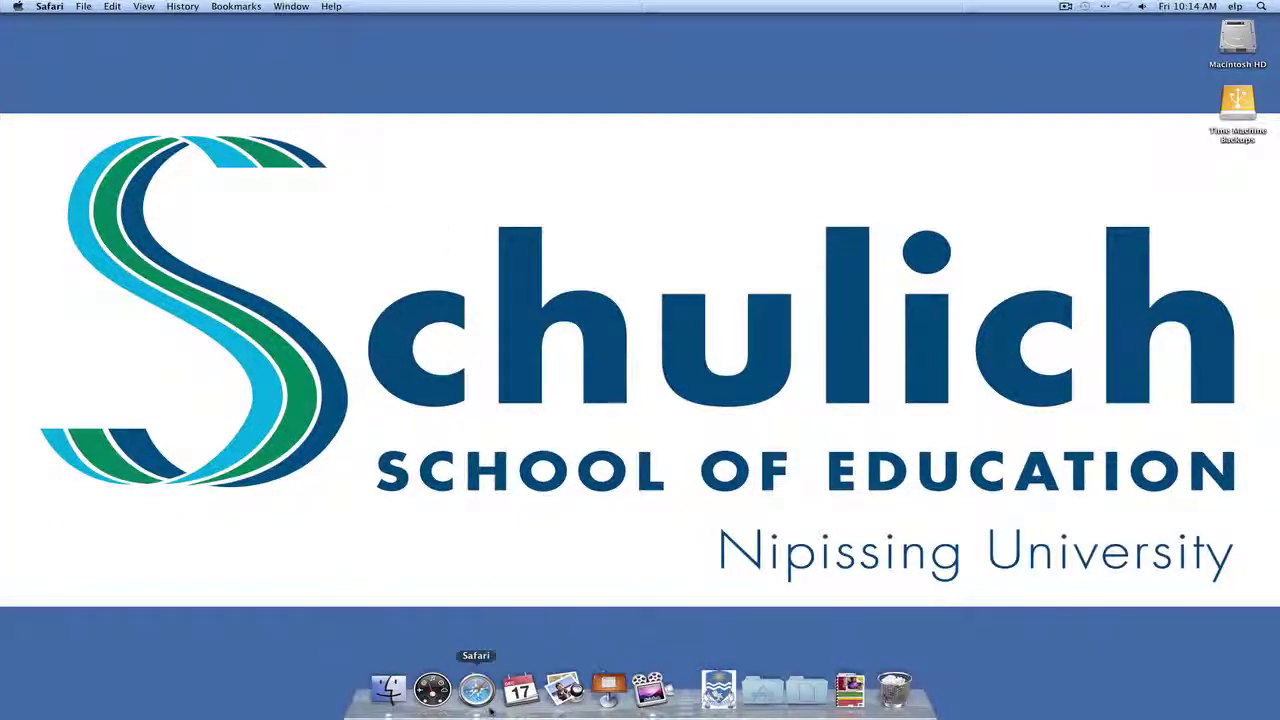
{"action": "left_click", "coordinate": [432, 688]}
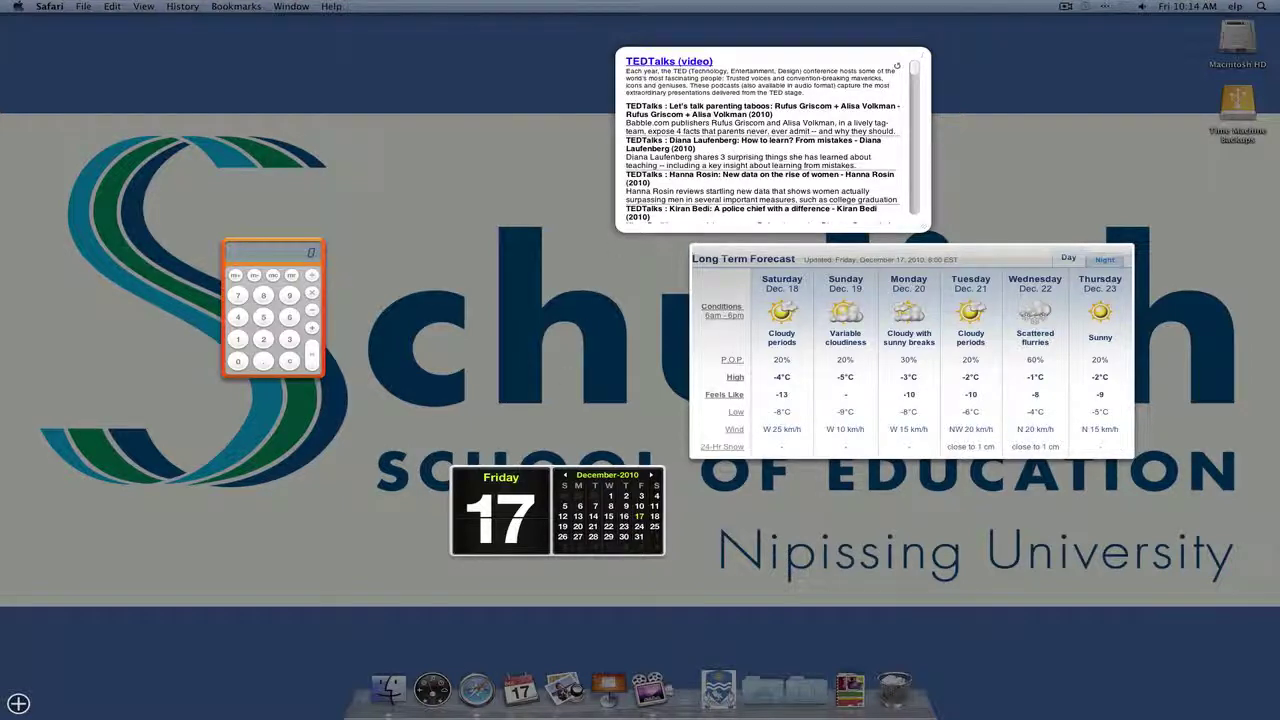
{"action": "left_click", "coordinate": [551, 354]}
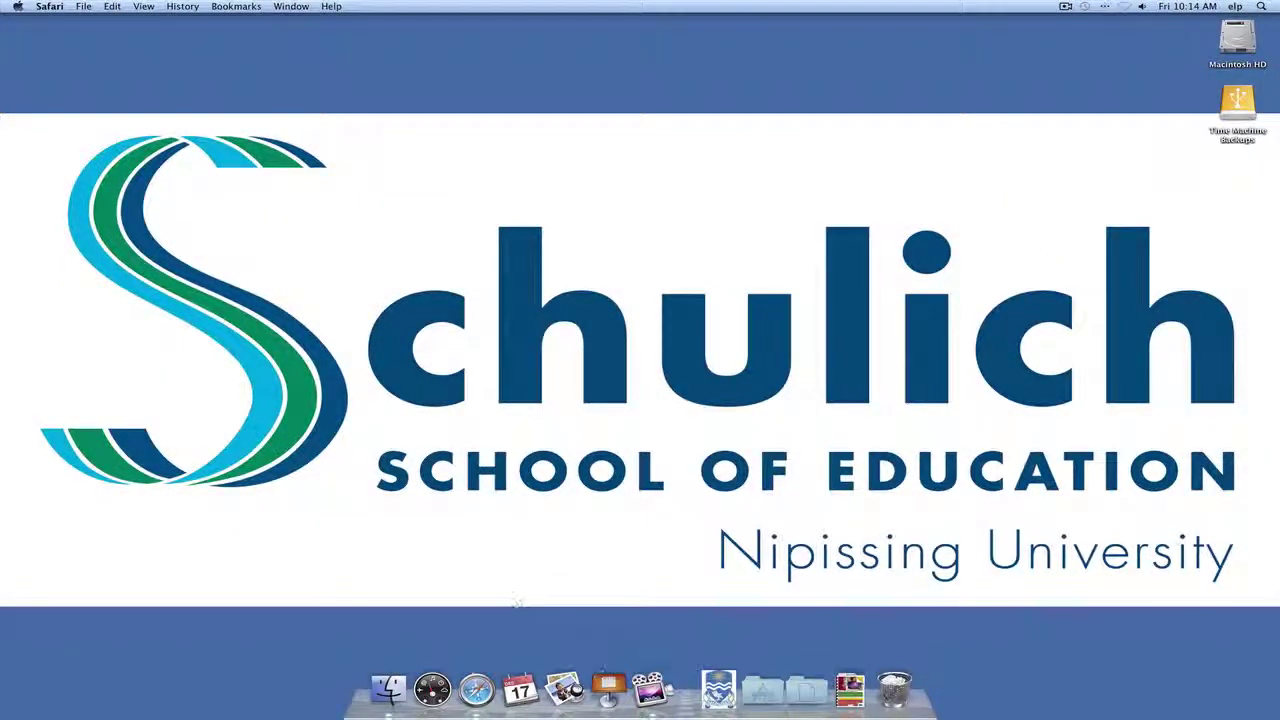
Step: Open Google News in a new Safari window and clip the first Top Stories article to the Dashboard
{"action": "left_click", "coordinate": [470, 700]}
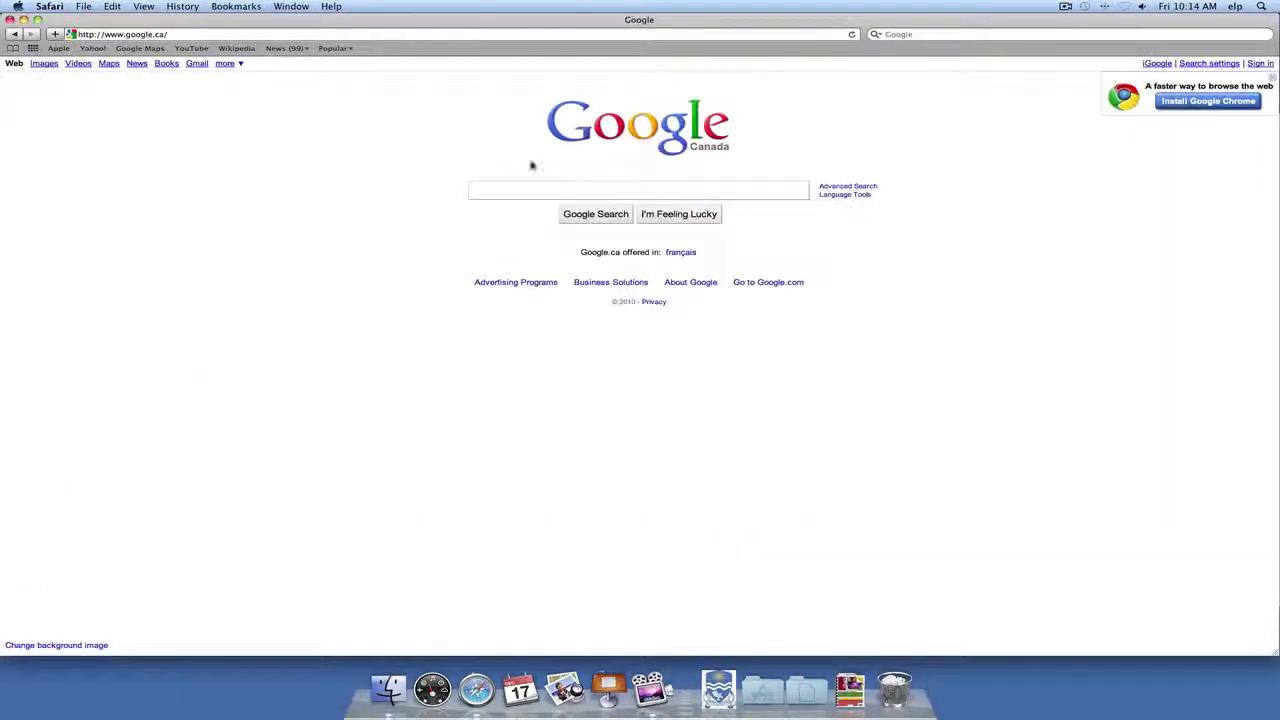
{"action": "left_click", "coordinate": [137, 64]}
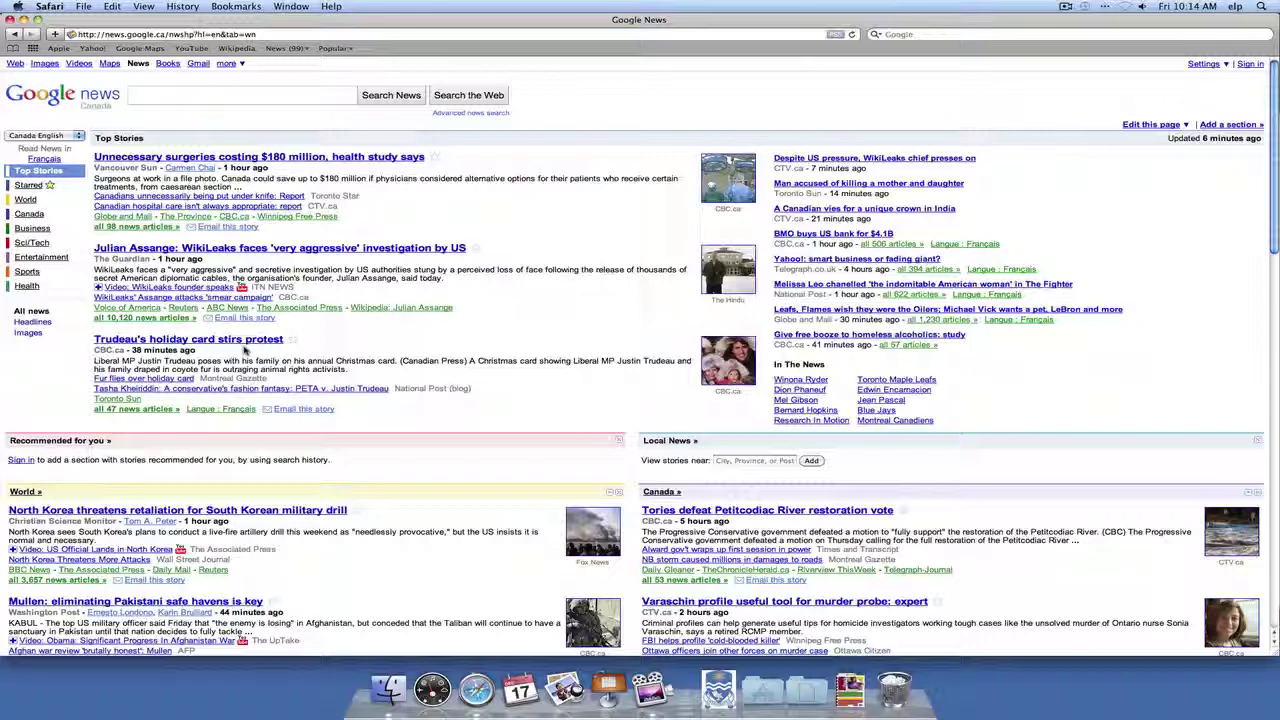
{"action": "left_click", "coordinate": [84, 7]}
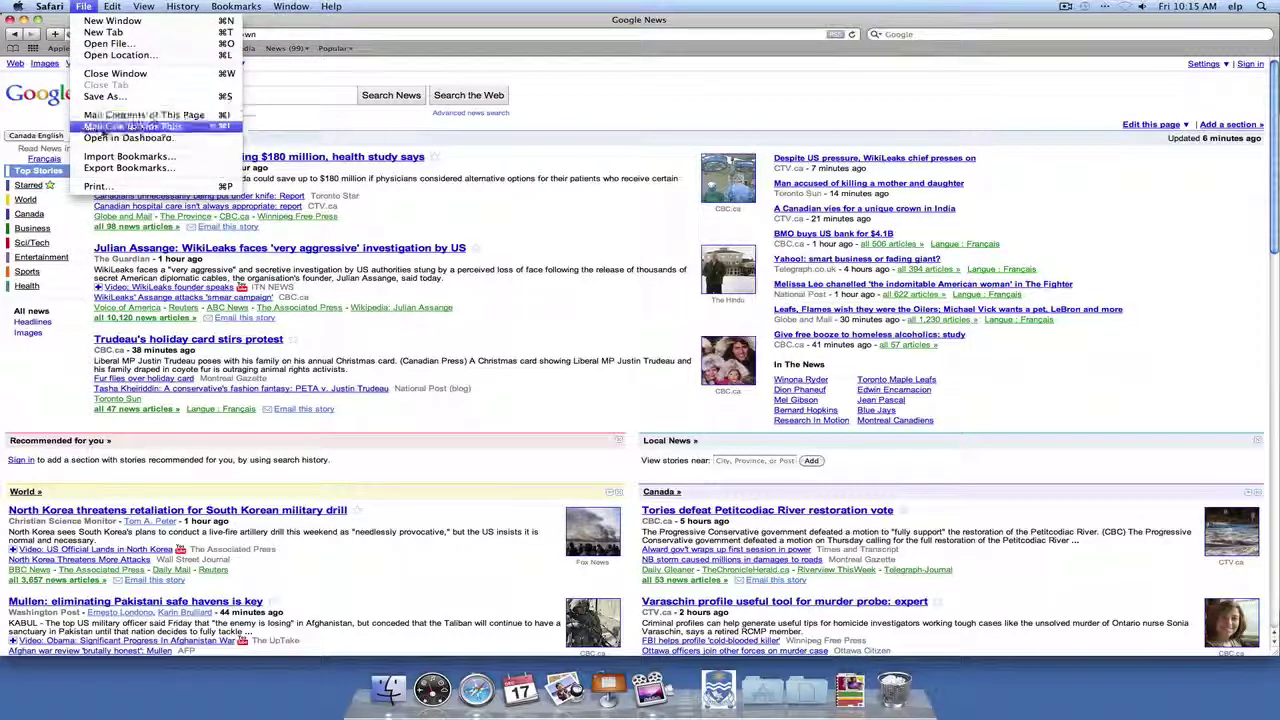
{"action": "left_click", "coordinate": [110, 138]}
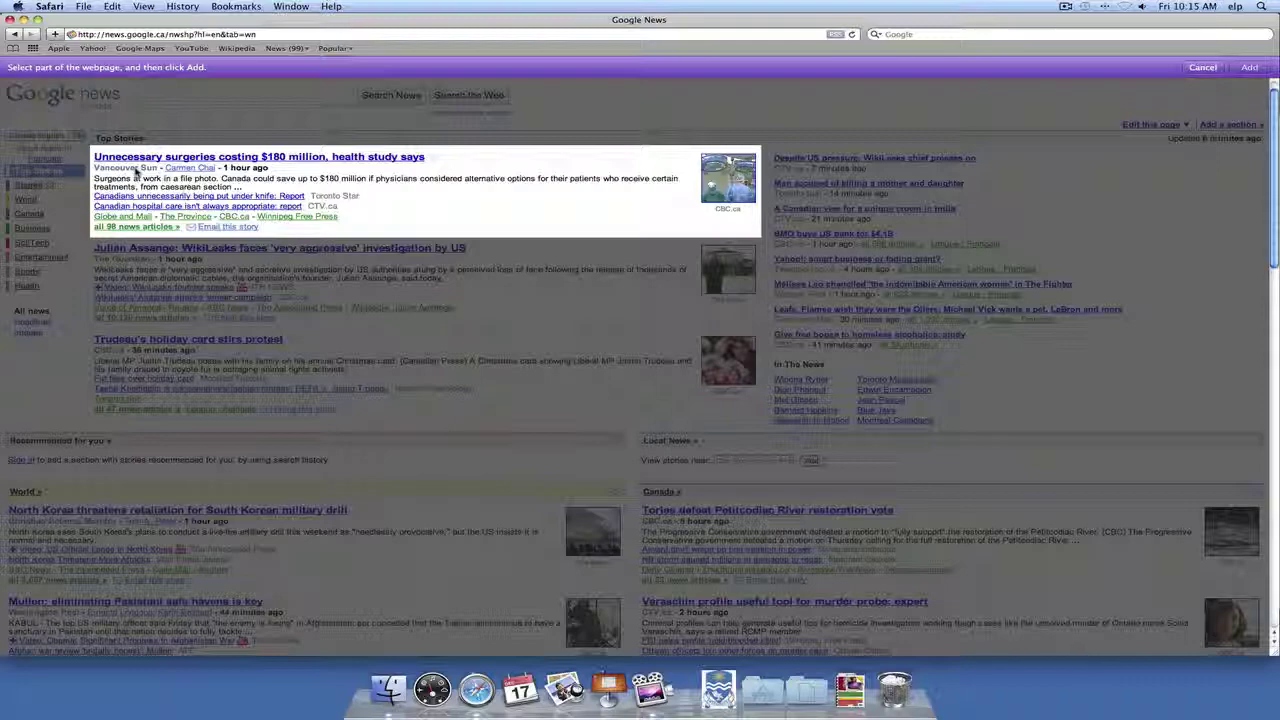
{"action": "left_click", "coordinate": [138, 171]}
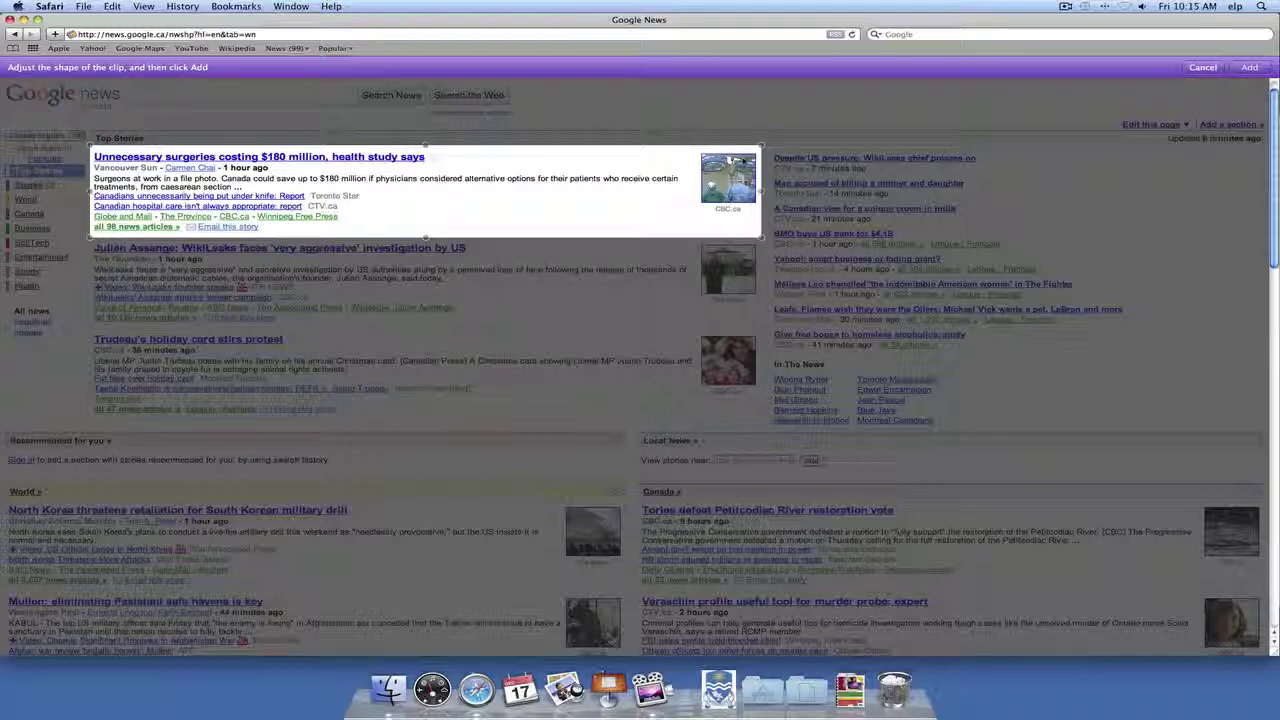
{"action": "left_click", "coordinate": [1250, 67]}
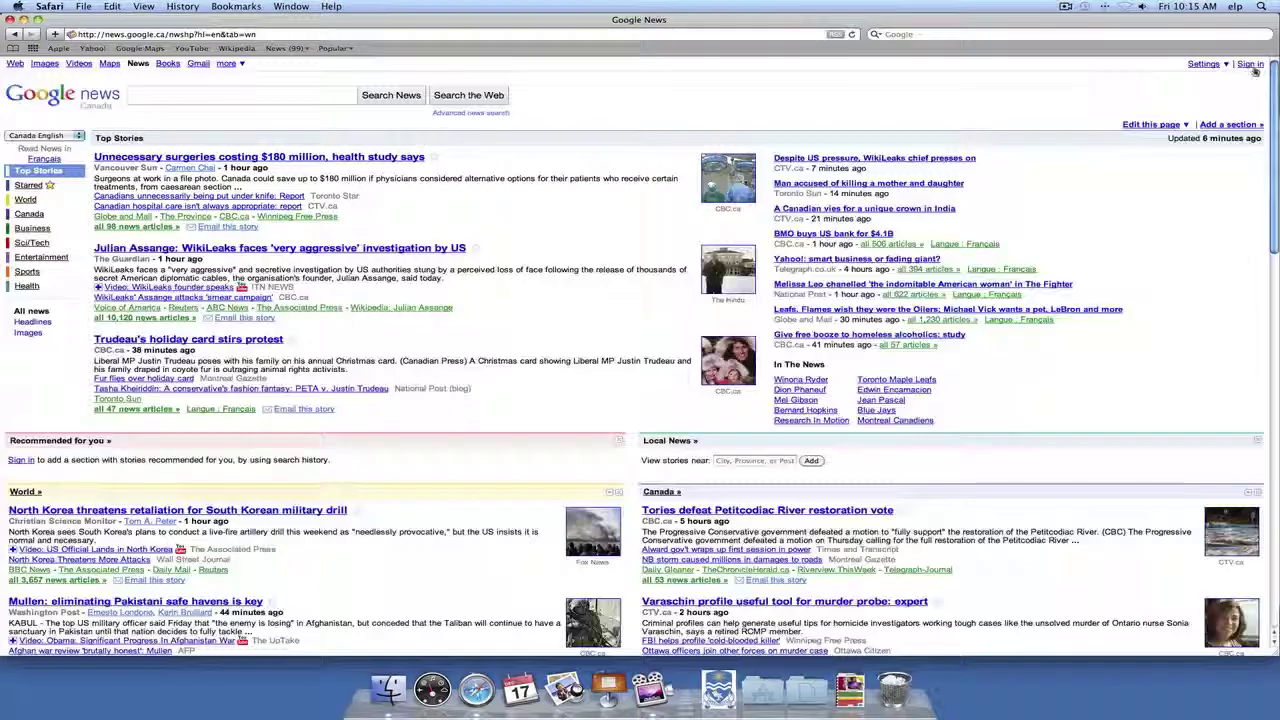
Step: Place the news clip above the calculator, move the TEDTalks widget clear of it, and leave the Dashboard
{"action": "left_click_drag", "start_coordinate": [888, 322], "coordinate": [470, 164]}
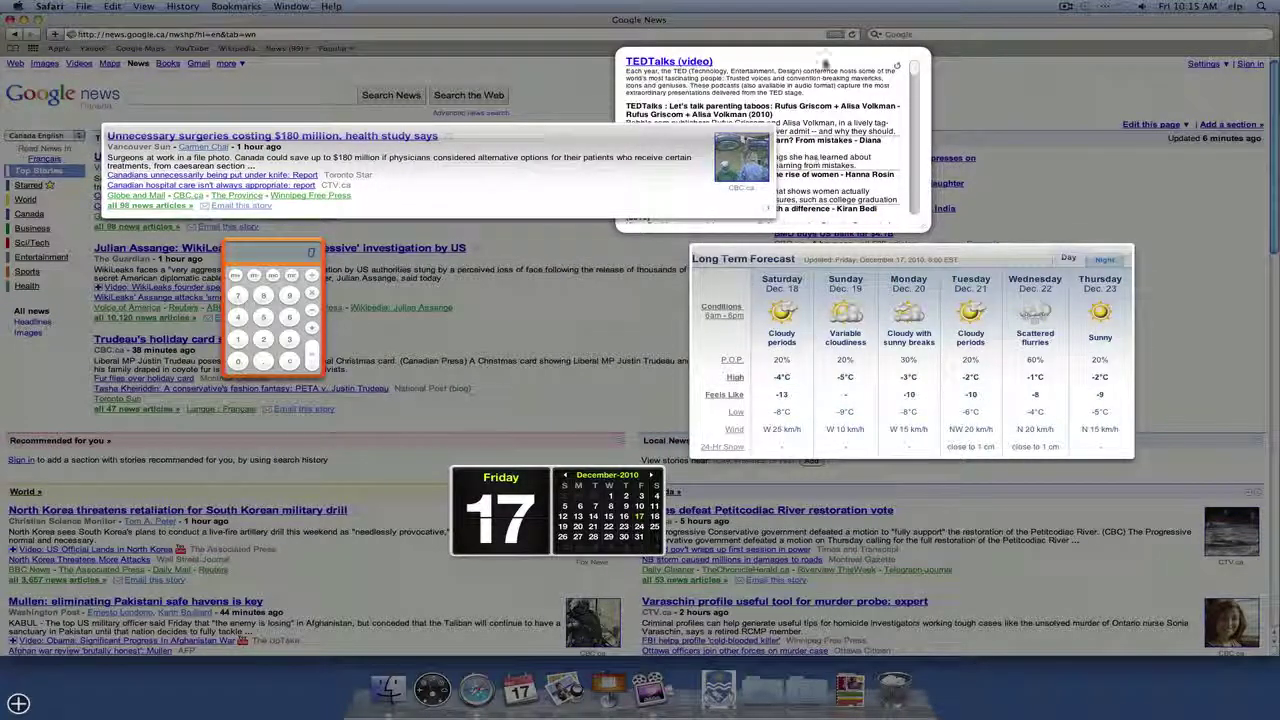
{"action": "left_click_drag", "start_coordinate": [824, 58], "coordinate": [1015, 52]}
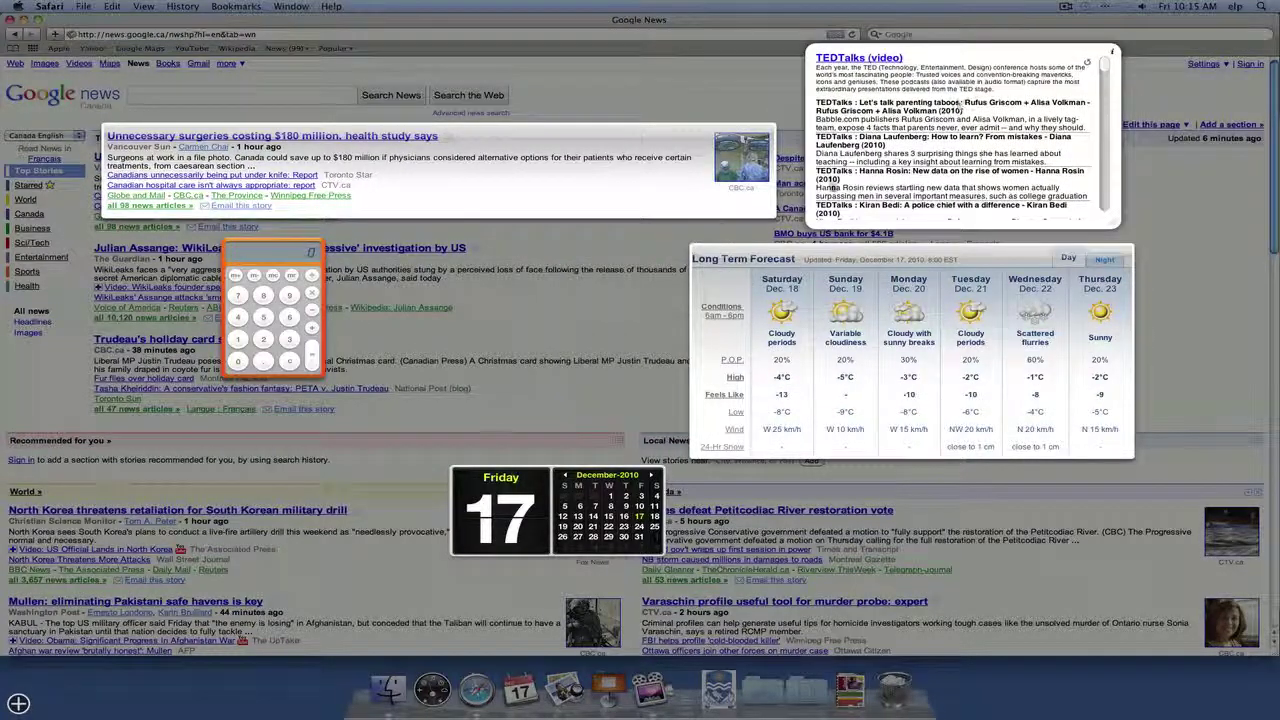
{"action": "left_click", "coordinate": [583, 284]}
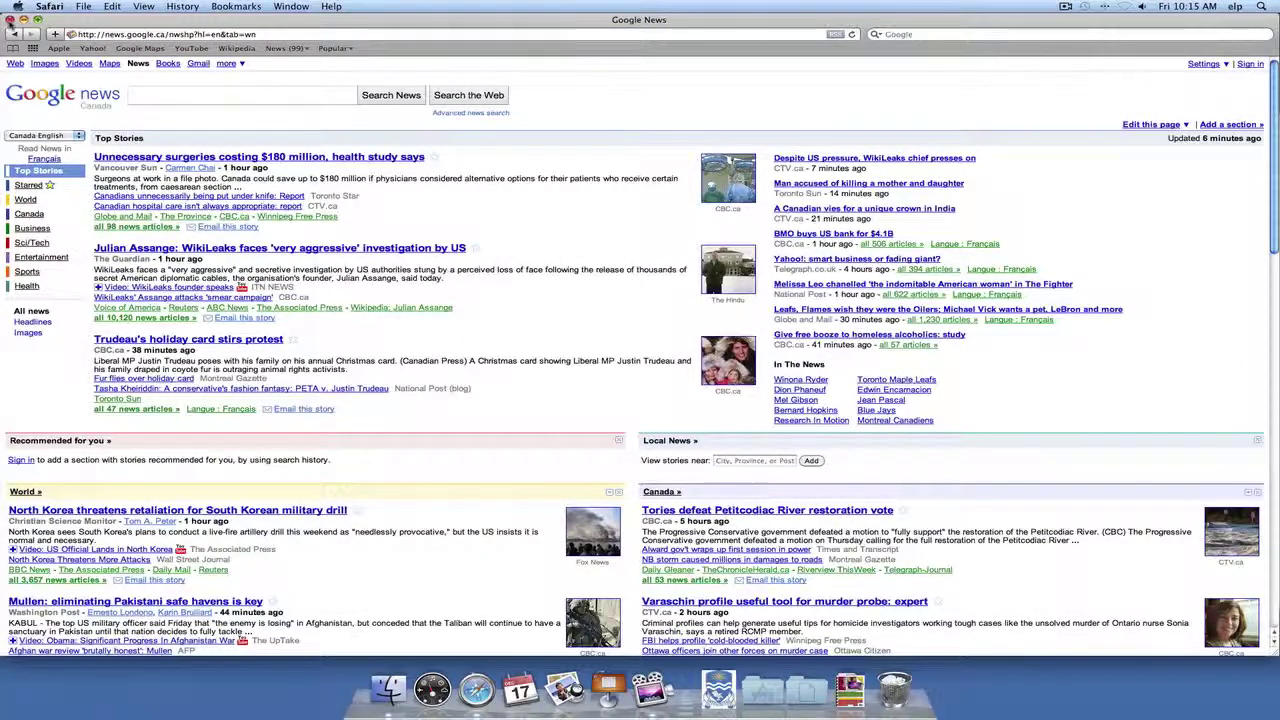
Step: Close the browser window, reopen the Dashboard, and move the news clip to the desktop's upper-left corner with the forecast clip below it
{"action": "left_click", "coordinate": [10, 20]}
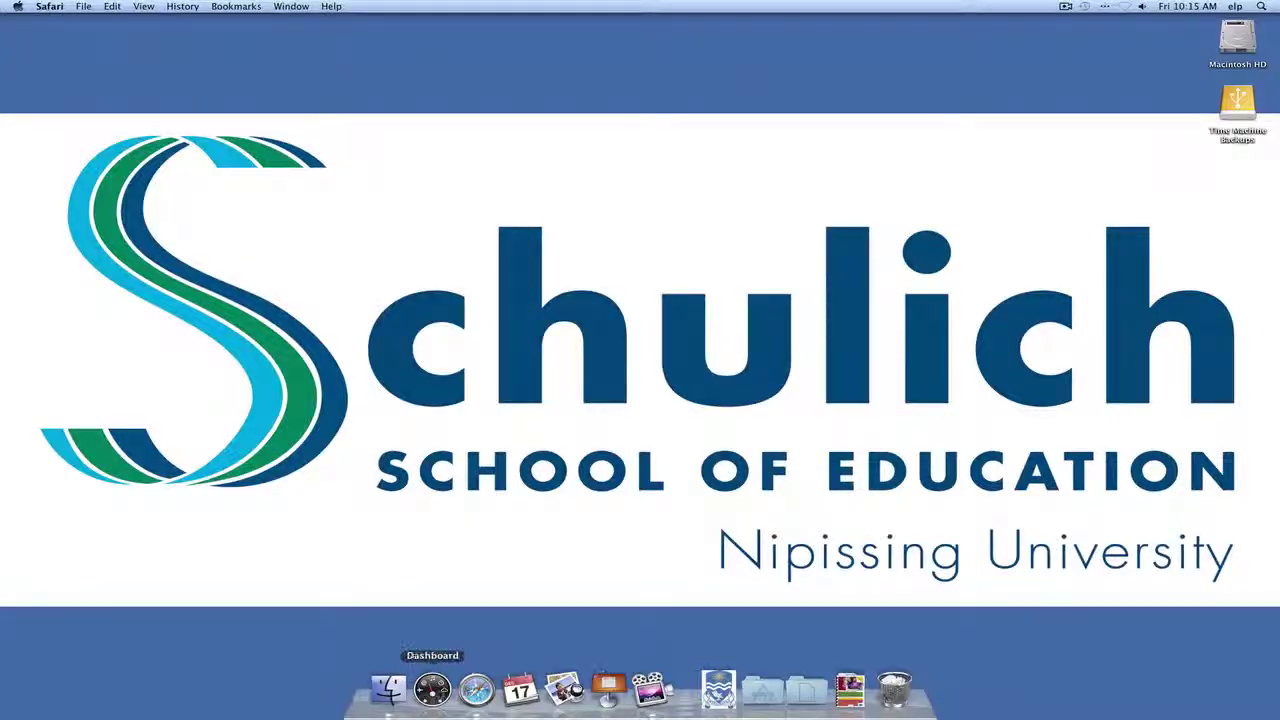
{"action": "left_click", "coordinate": [432, 690]}
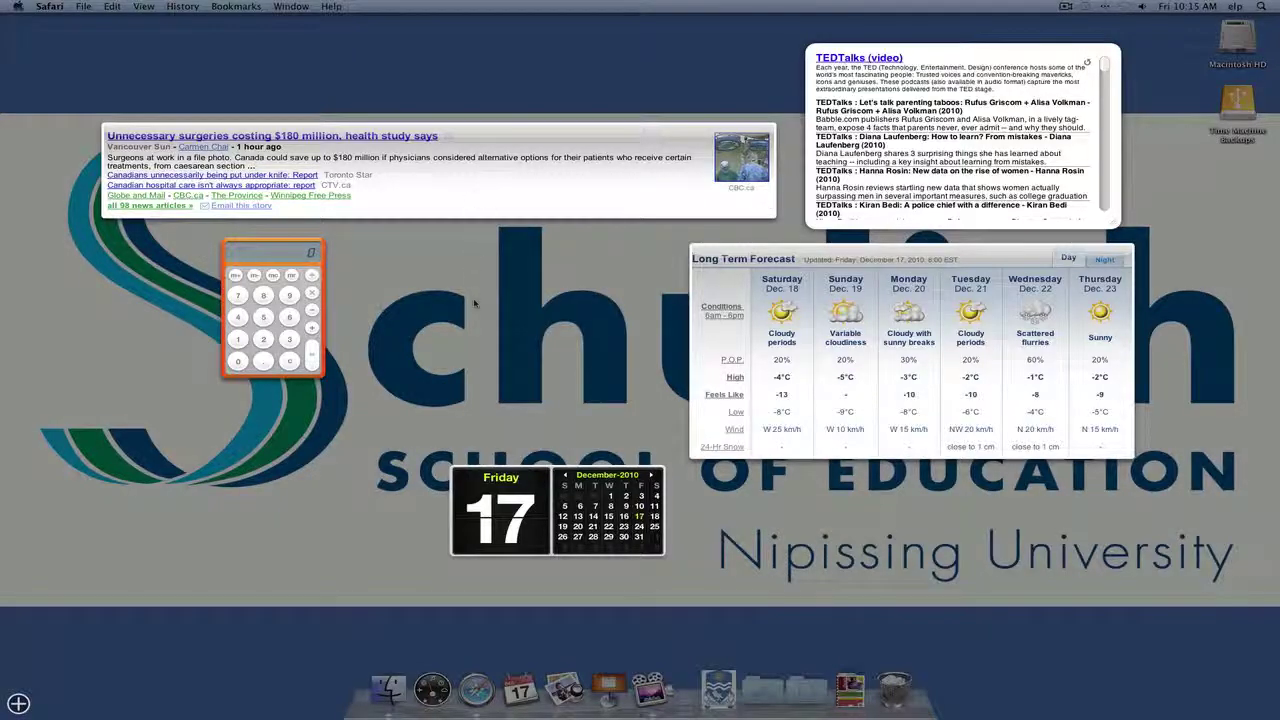
{"action": "left_click_drag", "start_coordinate": [548, 215], "coordinate": [443, 101]}
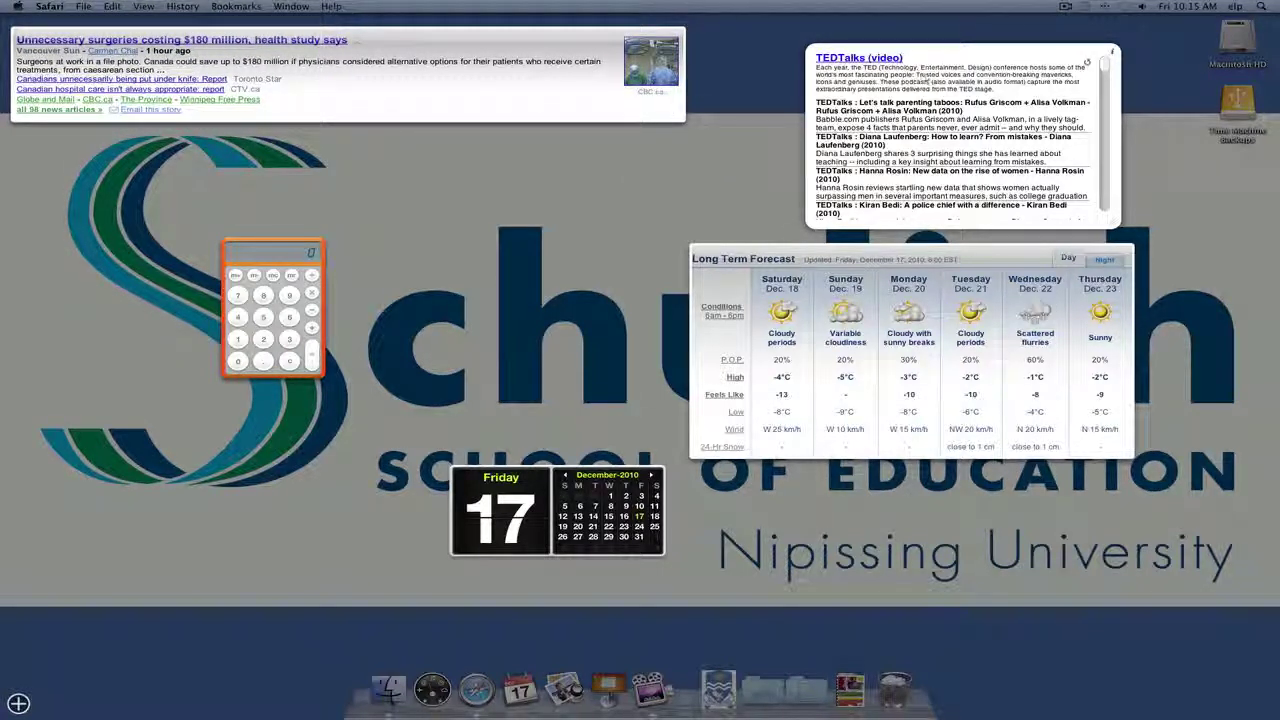
{"action": "left_click_drag", "start_coordinate": [790, 259], "coordinate": [442, 152]}
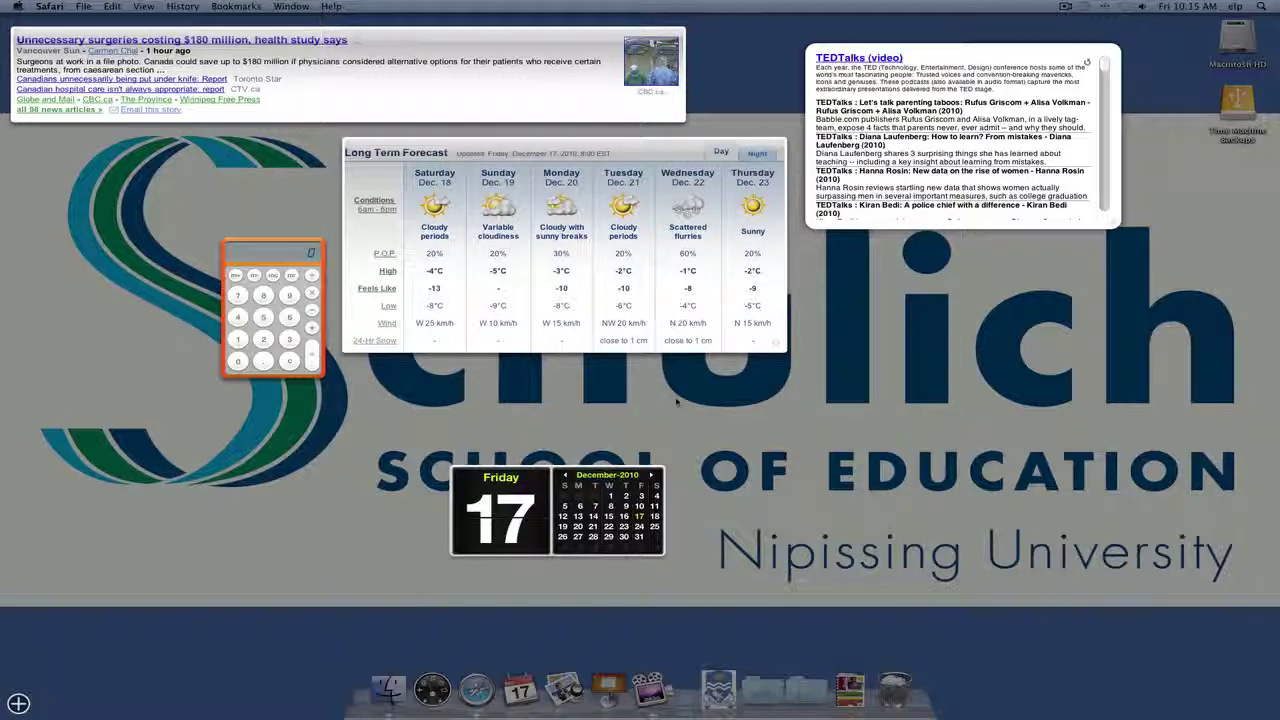